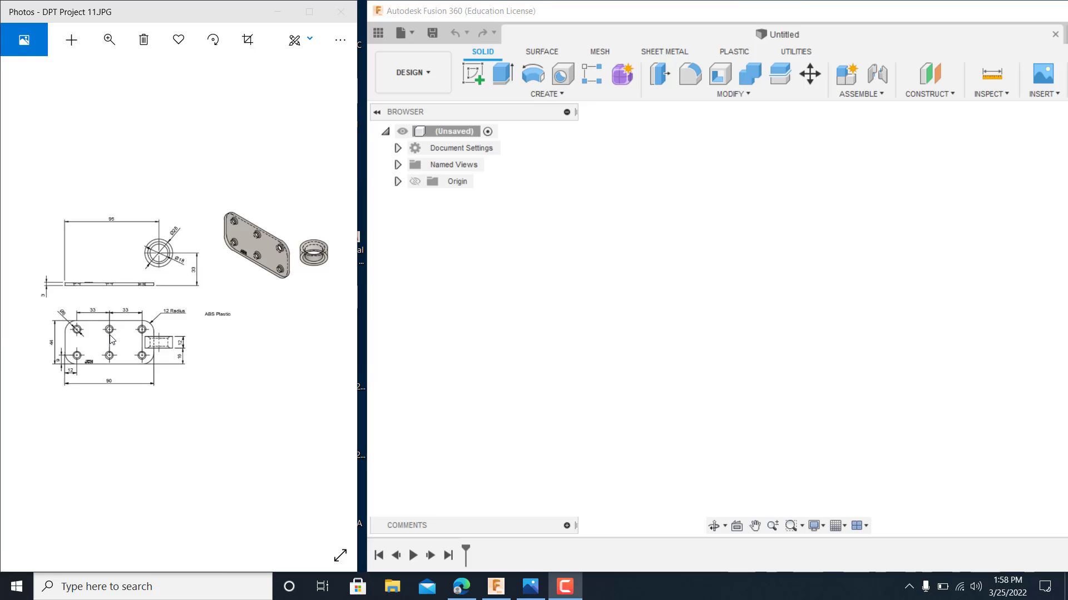
# Zoom and pan the DPT Project 11 drawing so the whole plate and bushing are visible.
pyautogui.press('Right')
pyautogui.press('Left')
pyautogui.click(109, 40)
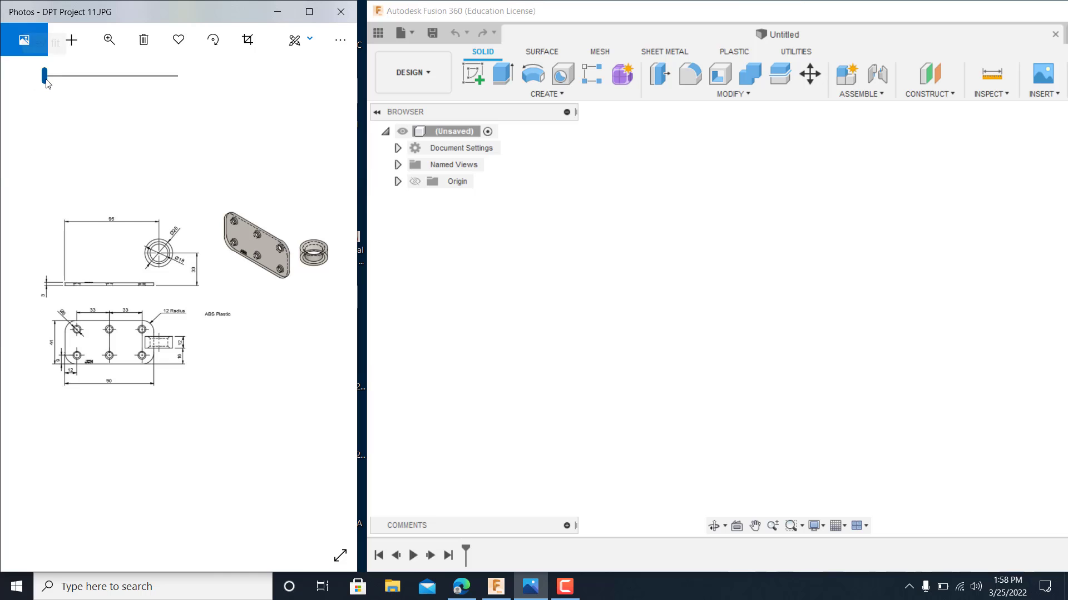
pyautogui.scroll(4, 141, 266)
pyautogui.moveTo(141, 267)
pyautogui.mouseDown()
pyautogui.moveTo(233, 168)
pyautogui.moveTo(252, 209)
pyautogui.moveTo(258, 271)
pyautogui.mouseUp()
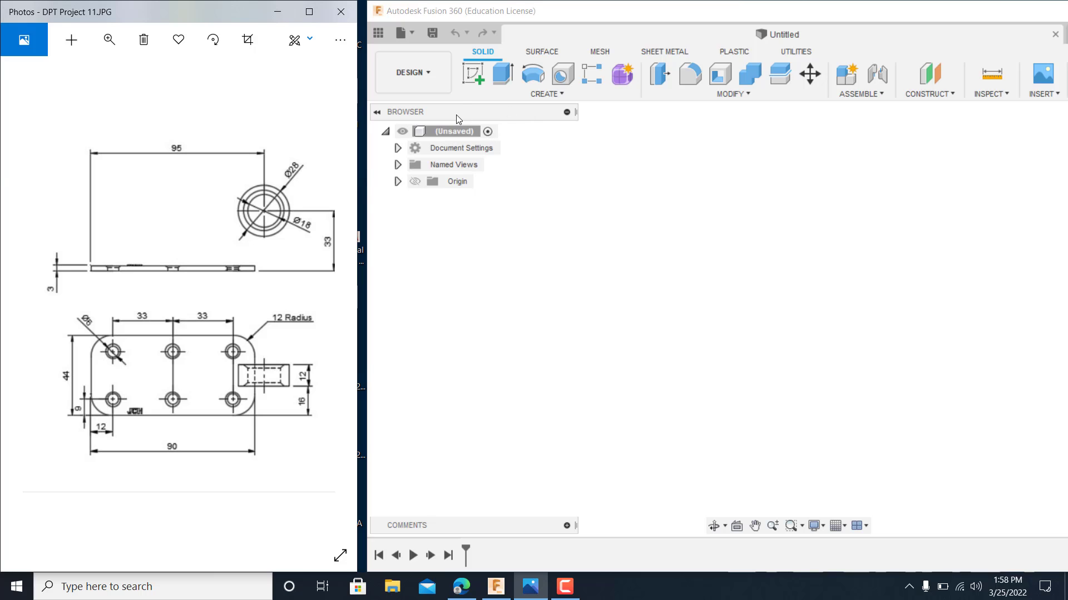
# On a new origin-plane sketch, draw a 90 × 44 mm rectangle from the origin.
pyautogui.click(470, 77)
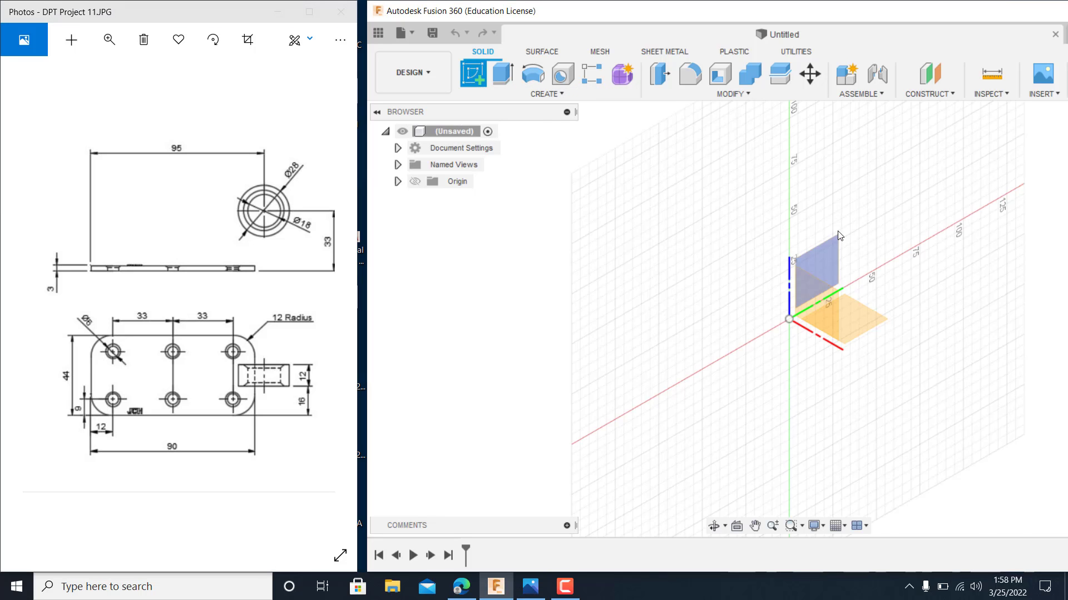
pyautogui.click(820, 287)
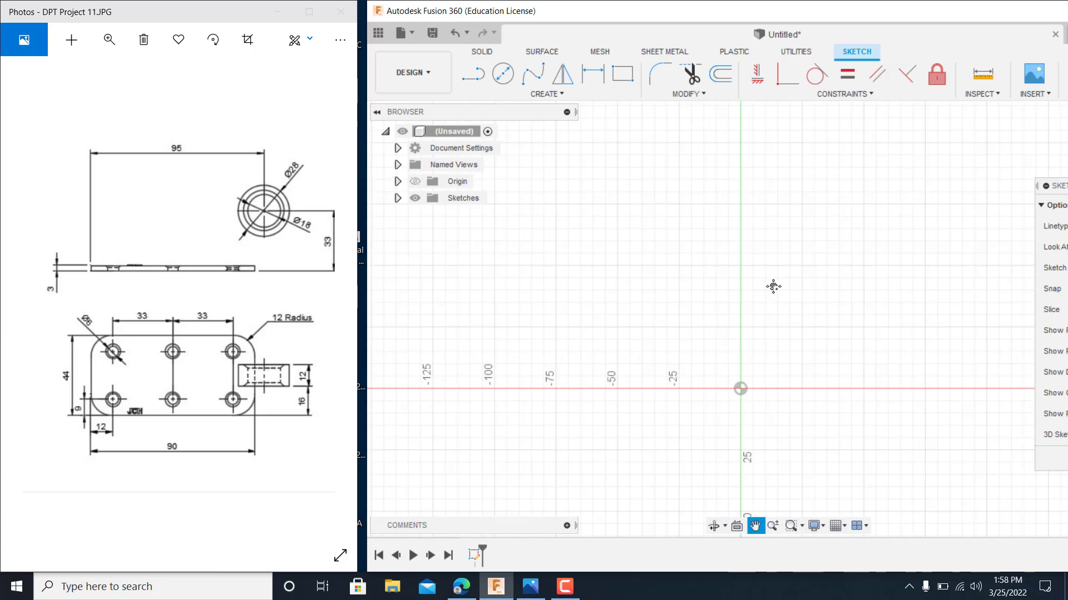
pyautogui.click(622, 73)
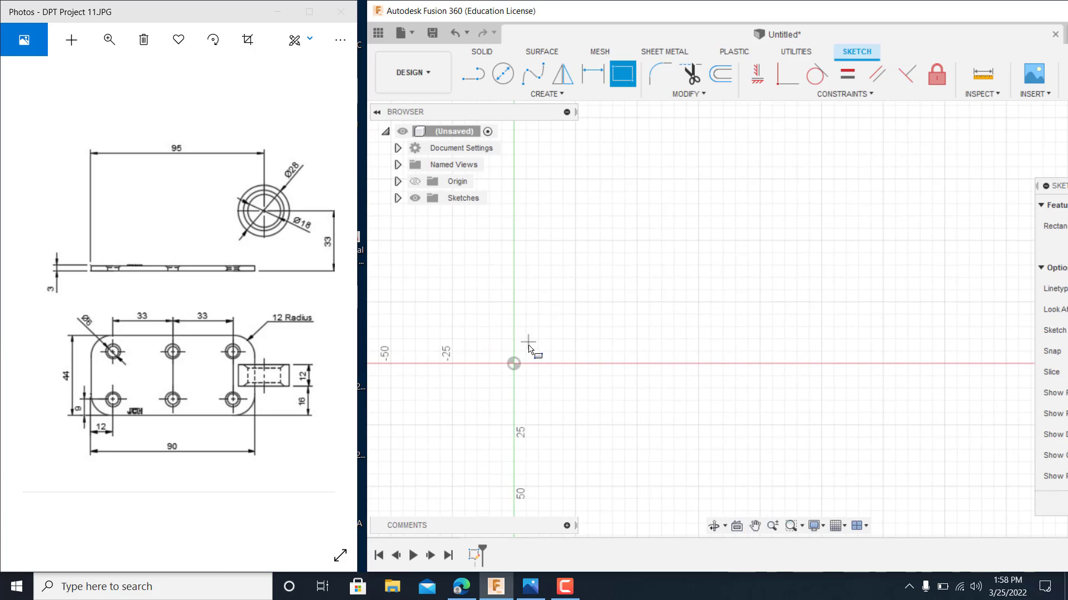
pyautogui.click(515, 364)
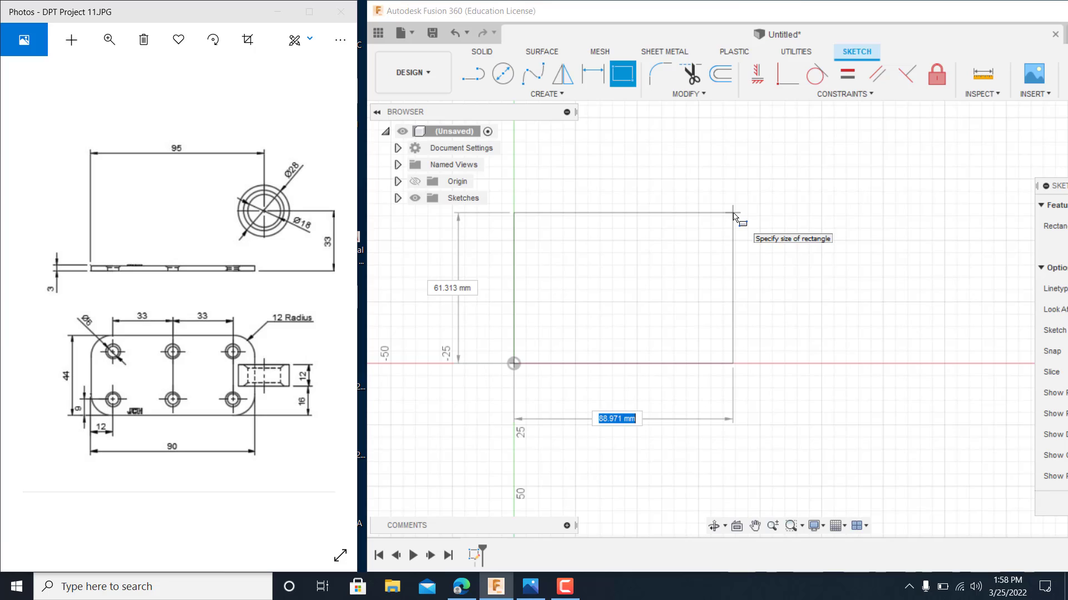
pyautogui.write('90')
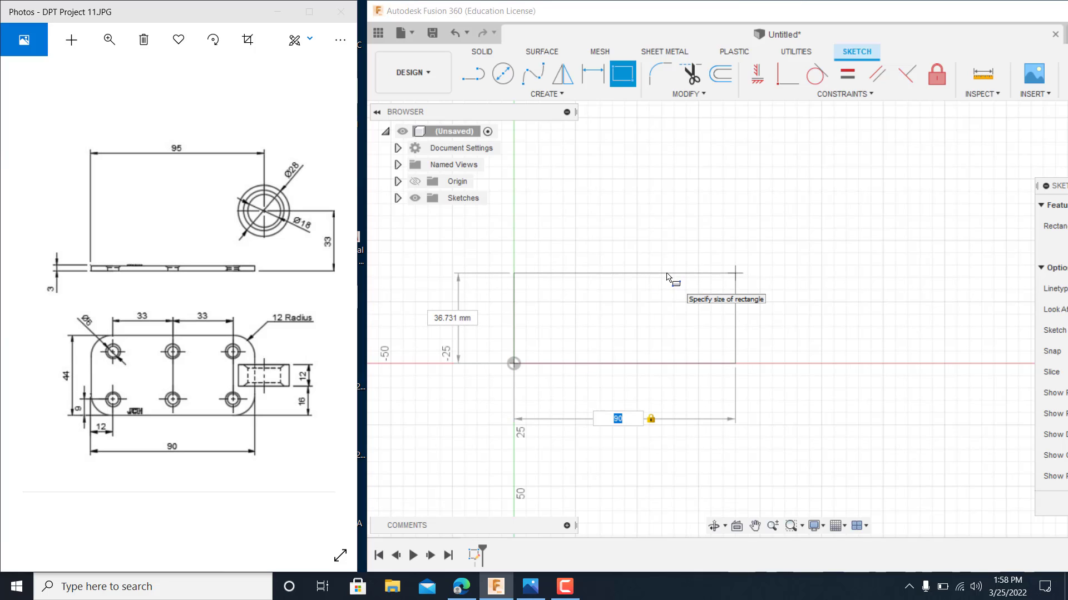
pyautogui.press('Tab')
pyautogui.write('44')
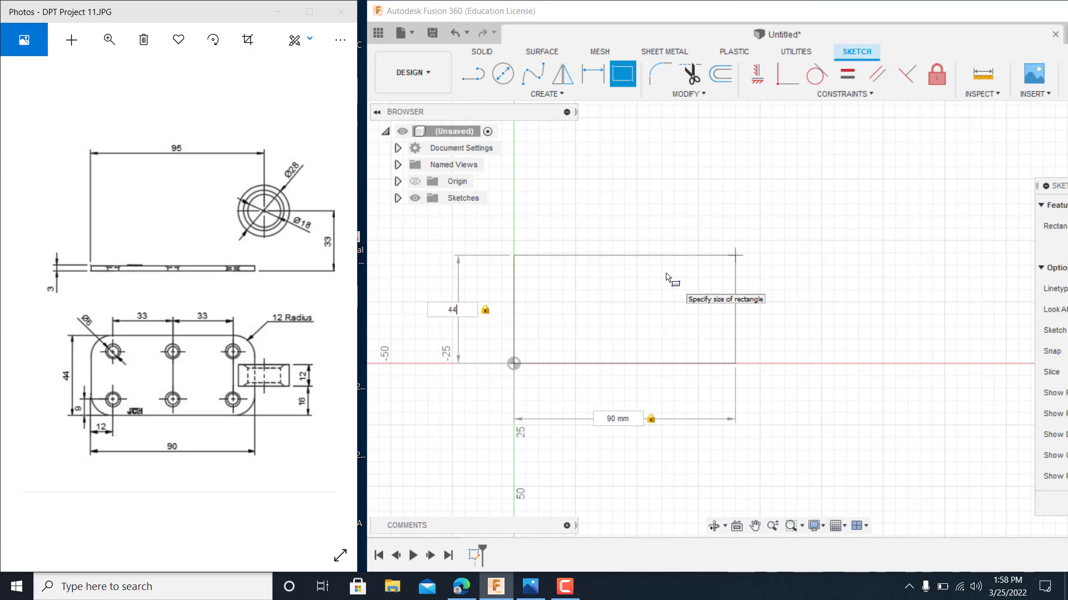
pyautogui.press('Return')
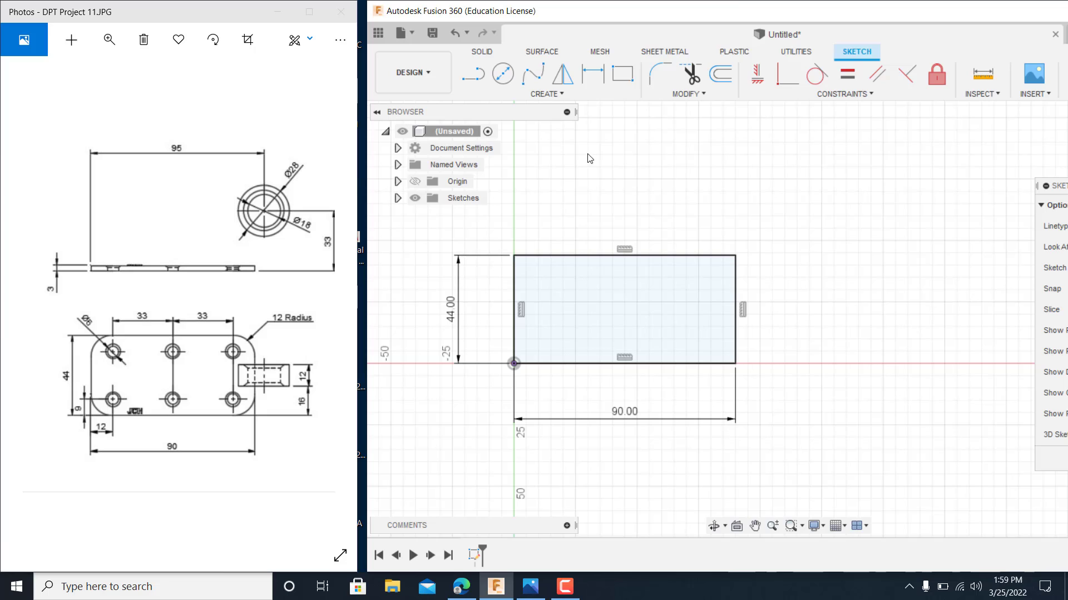
# Fillet the top-right, bottom-right and bottom-left rectangle corners with a 12 mm radius.
pyautogui.click(660, 74)
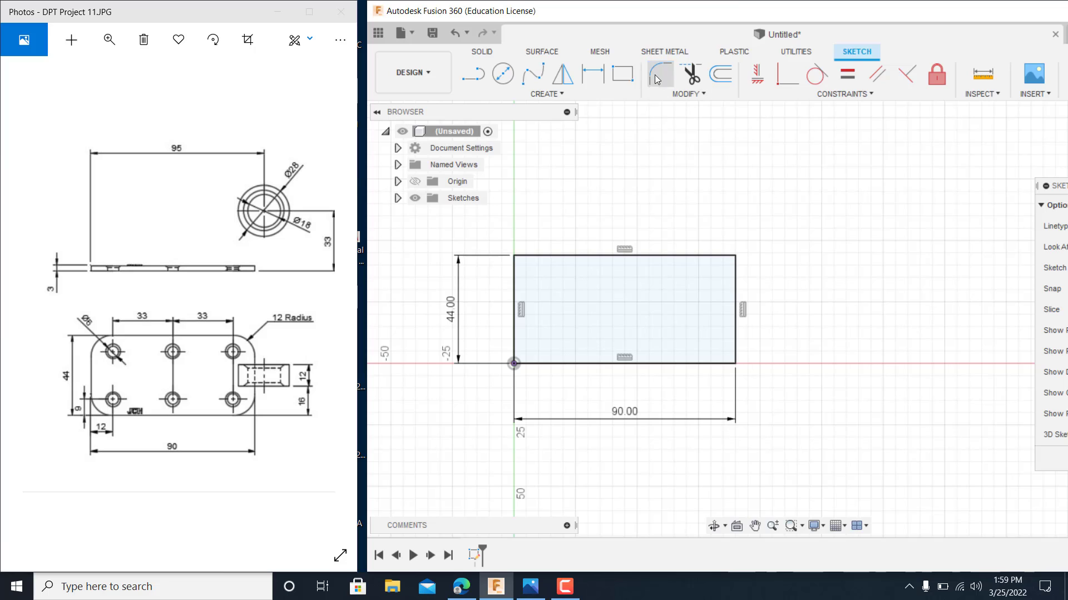
pyautogui.click(723, 257)
pyautogui.click(735, 272)
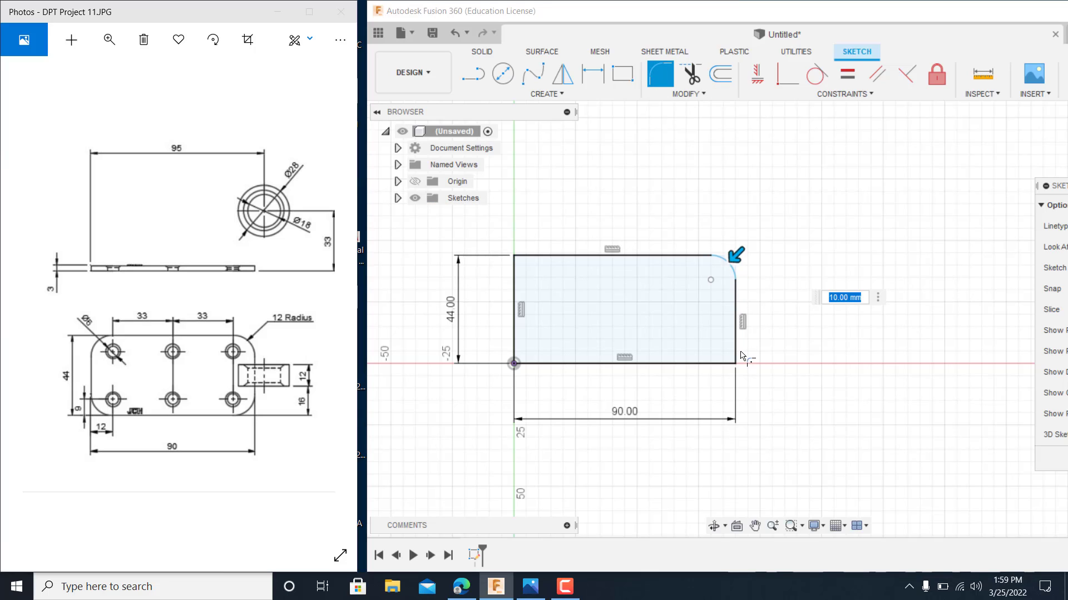
pyautogui.click(735, 333)
pyautogui.click(581, 364)
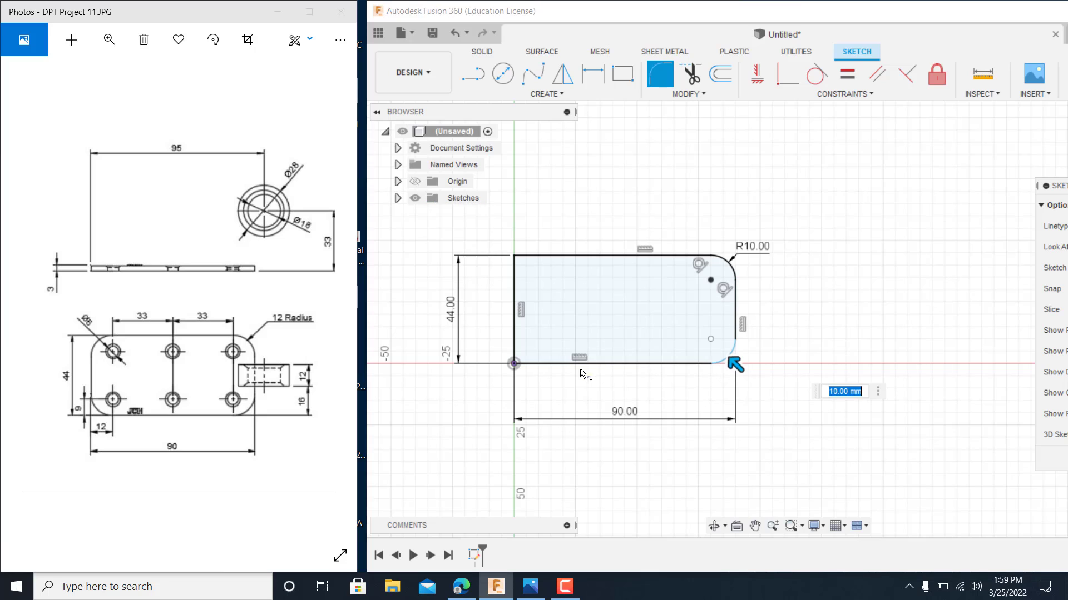
pyautogui.click(542, 364)
pyautogui.click(515, 342)
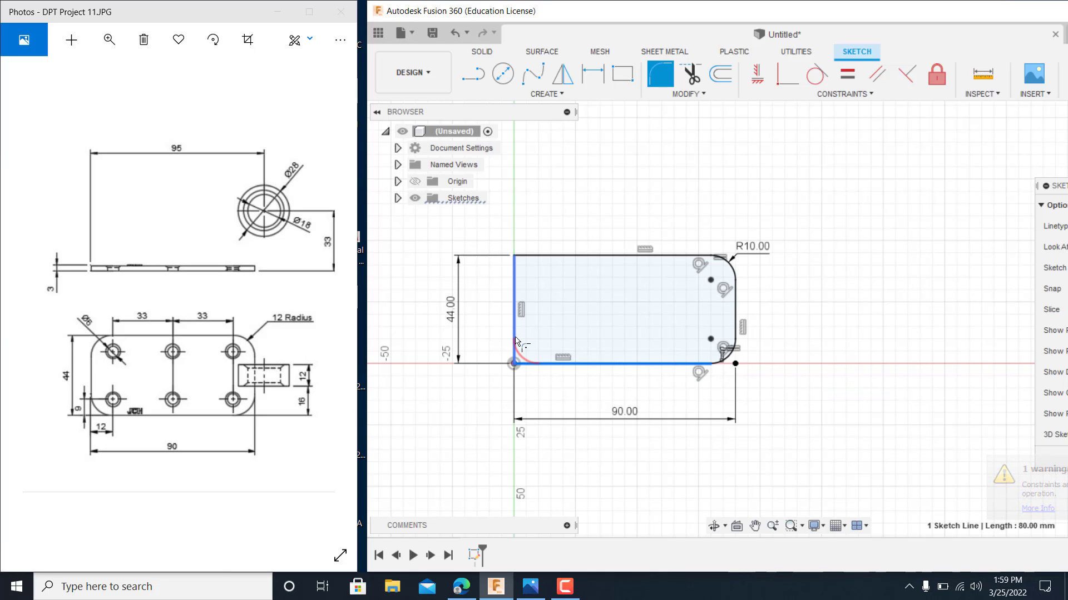
pyautogui.write('12')
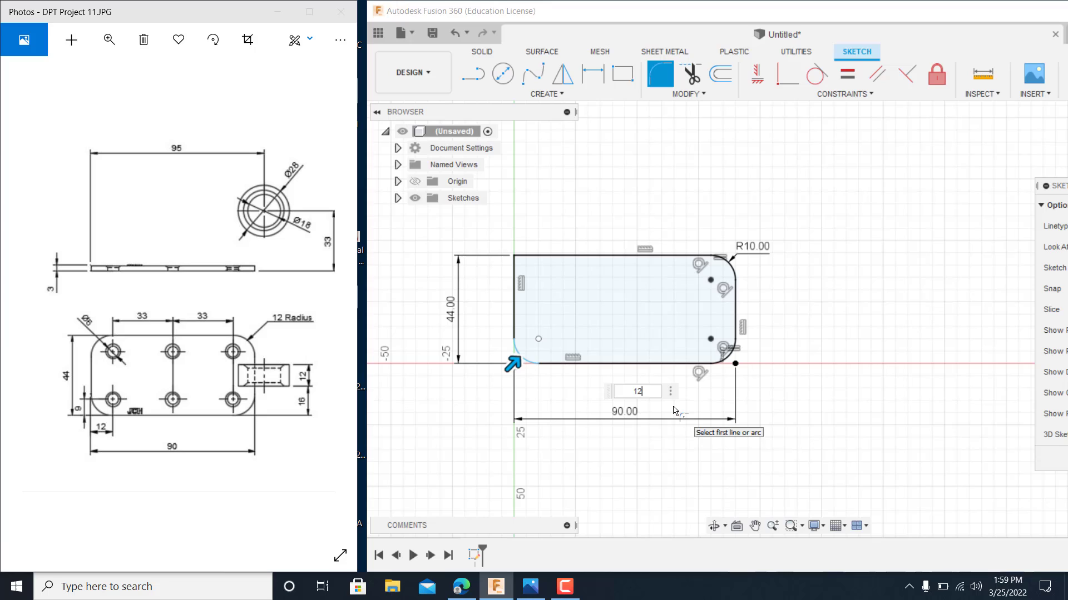
pyautogui.press('Return')
# Fillet the remaining top-left corner with a 12 mm radius.
pyautogui.click(512, 286)
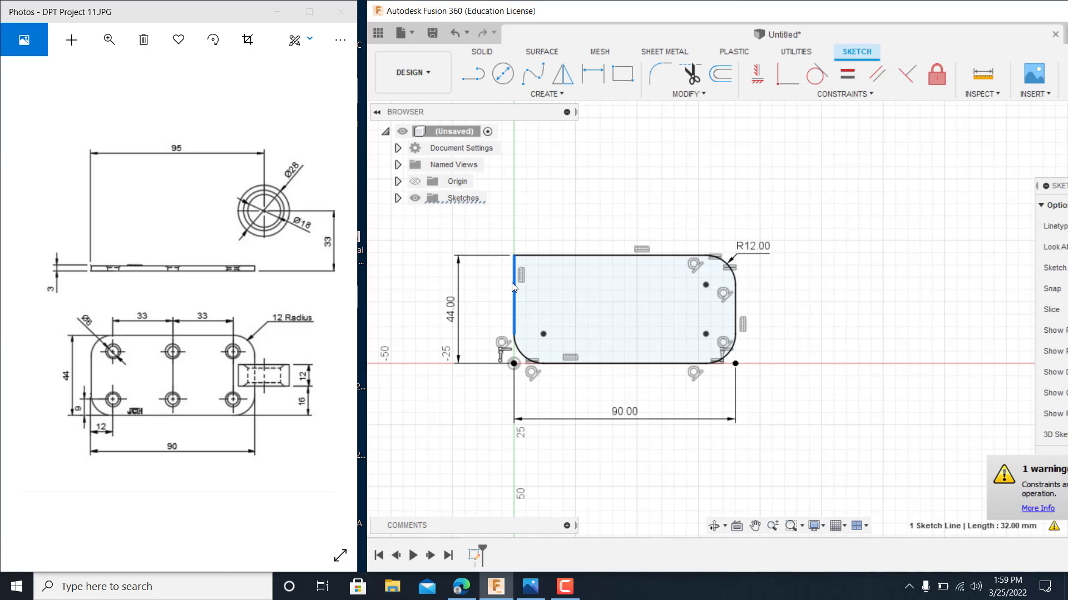
pyautogui.click(529, 255)
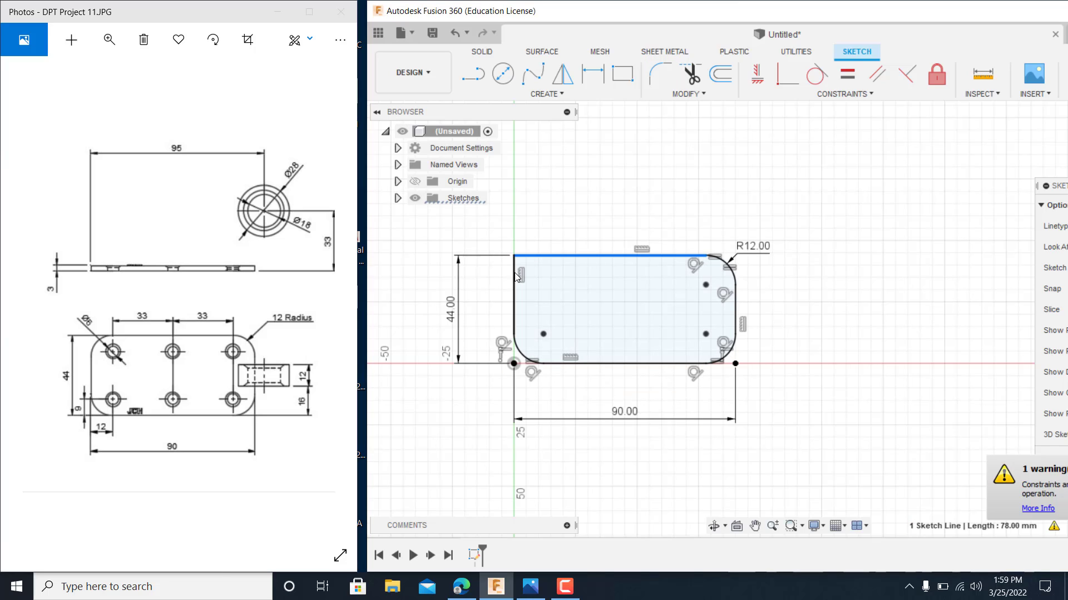
pyautogui.click(516, 276)
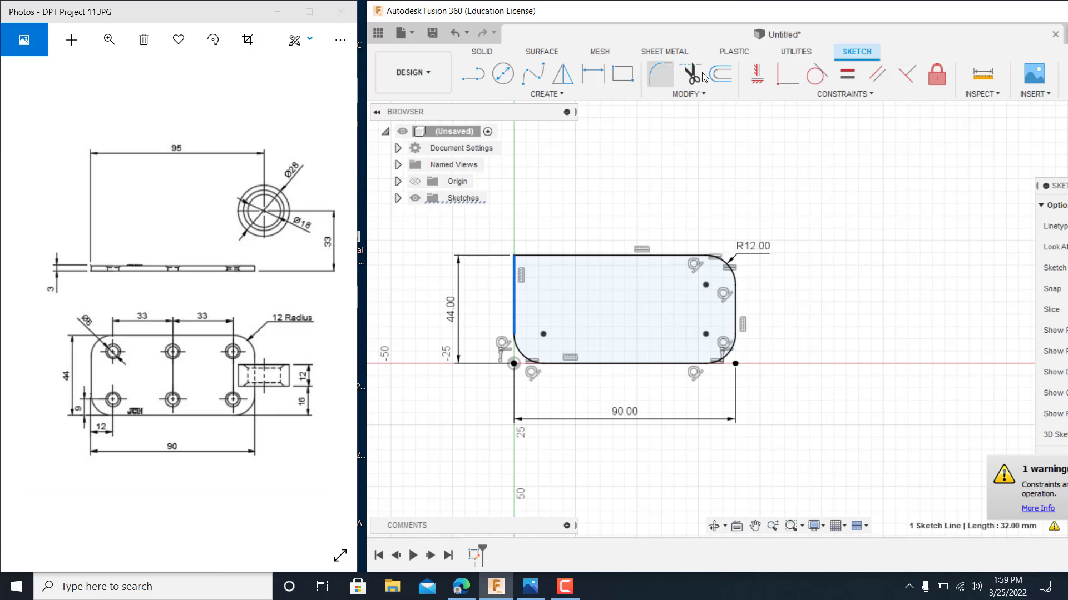
pyautogui.click(660, 73)
pyautogui.click(558, 256)
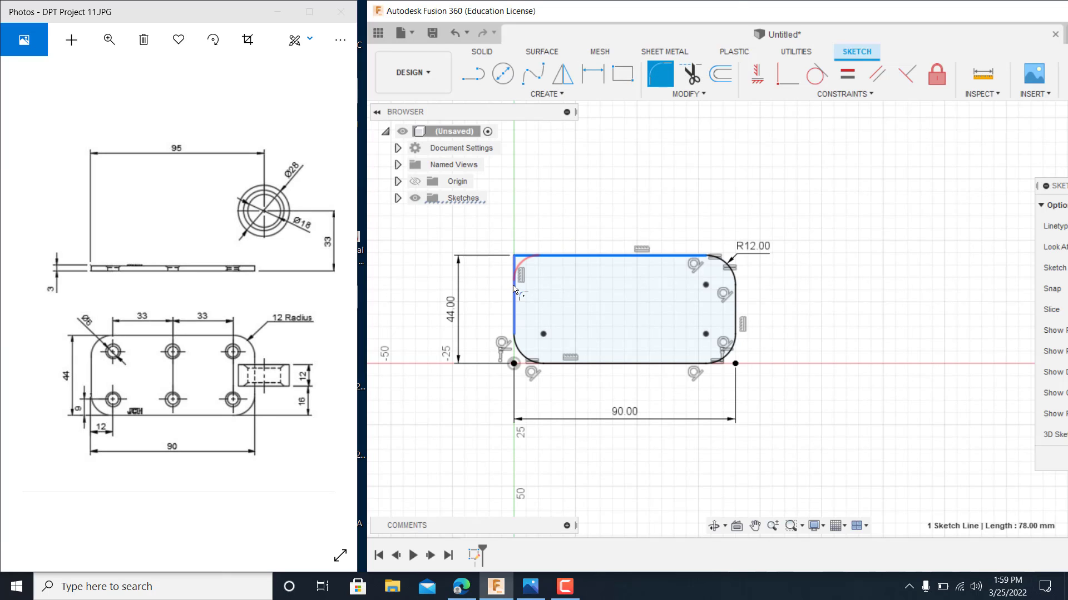
pyautogui.click(515, 290)
pyautogui.write('12')
pyautogui.press('Return')
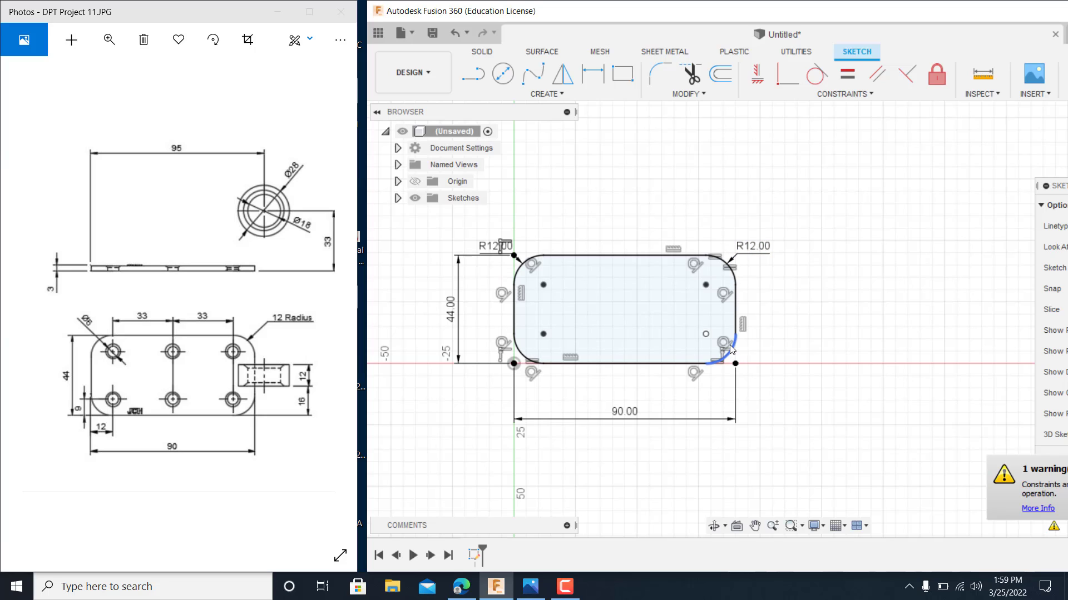
# Start a dimension on the bottom-right corner arc, then cancel it.
pyautogui.press('d')
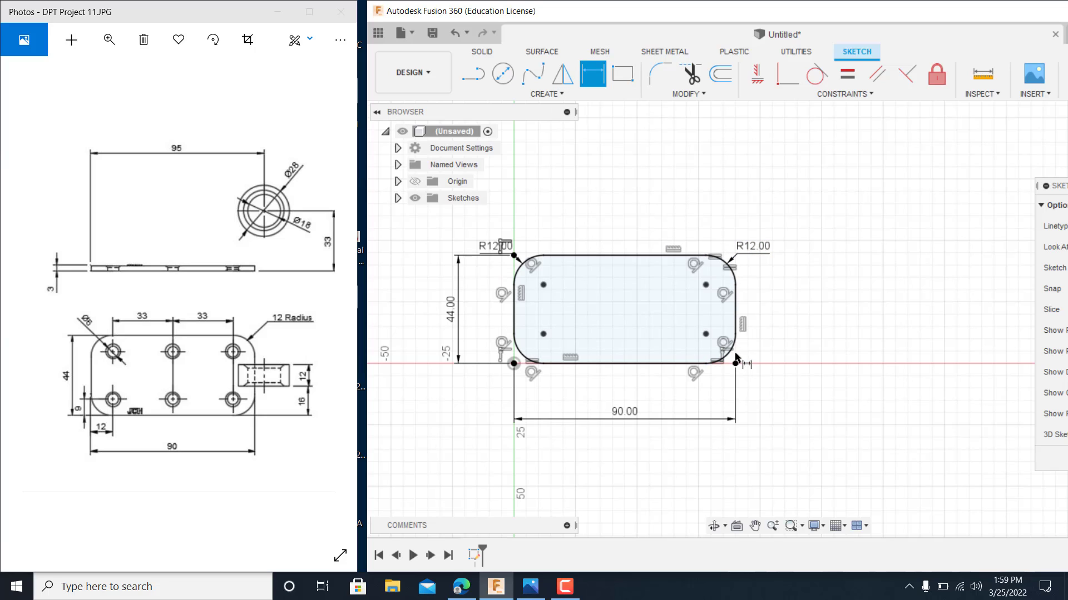
pyautogui.click(730, 350)
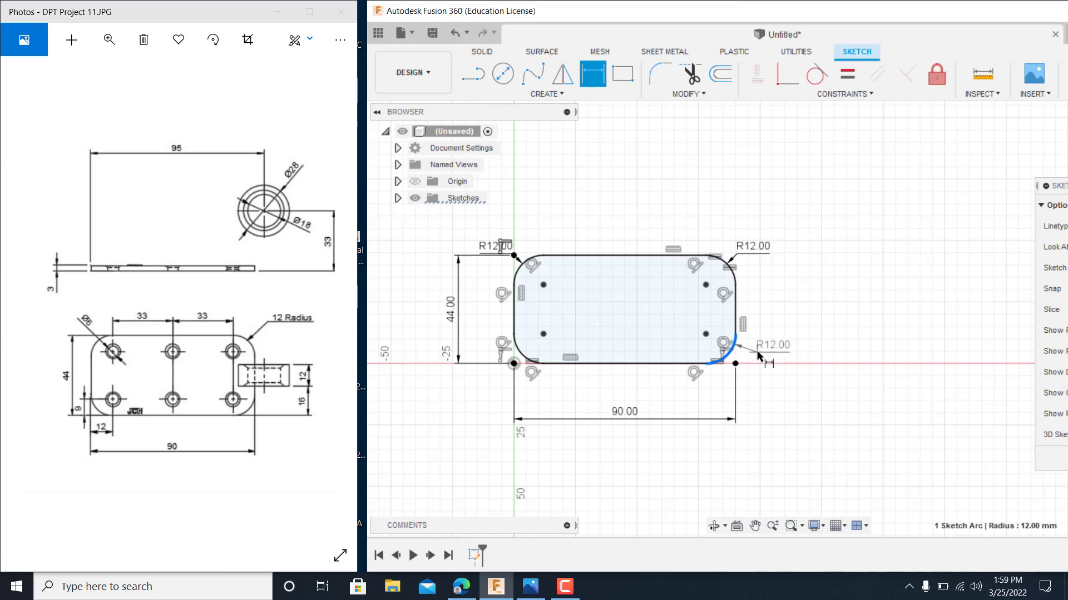
pyautogui.press('Escape')
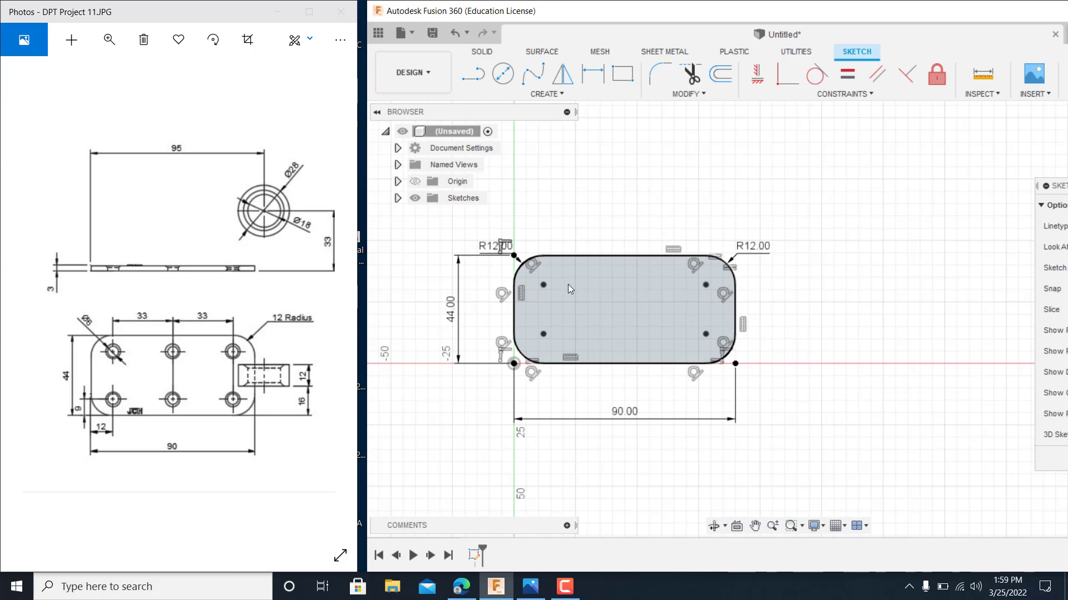
pyautogui.moveTo(604, 286); pyautogui.dragTo(594, 276, button='middle')
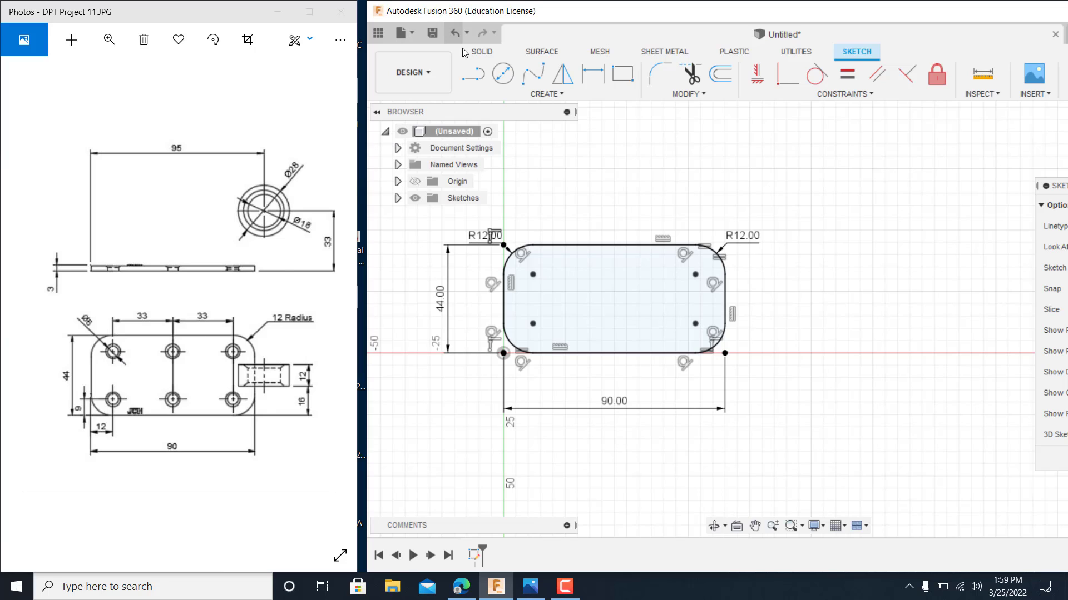
# Draw a Ø6 mm circle near the plate's top-left corner.
pyautogui.click(502, 74)
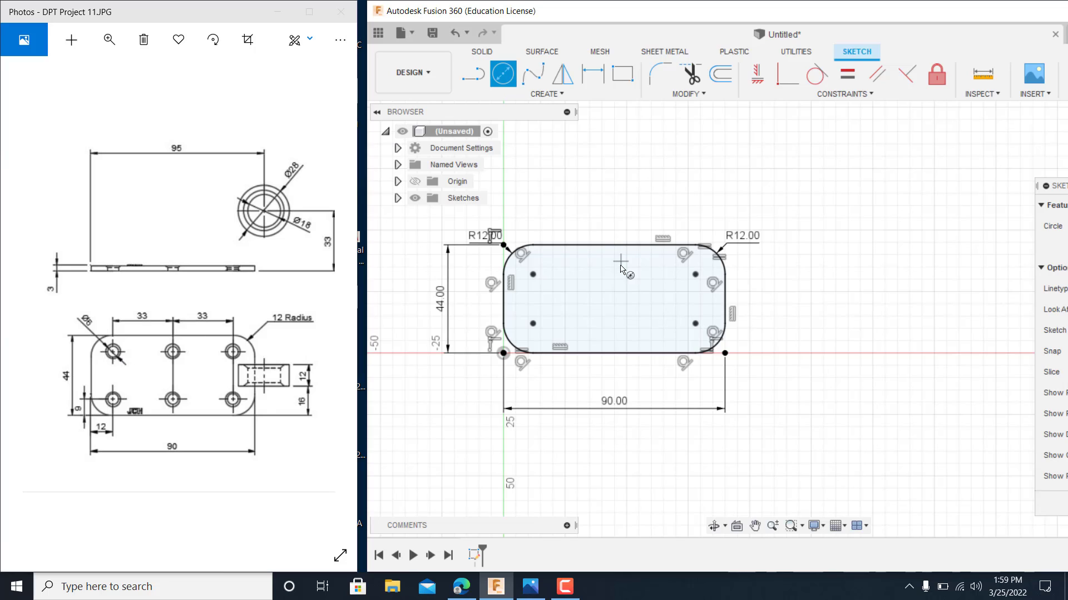
pyautogui.click(550, 266)
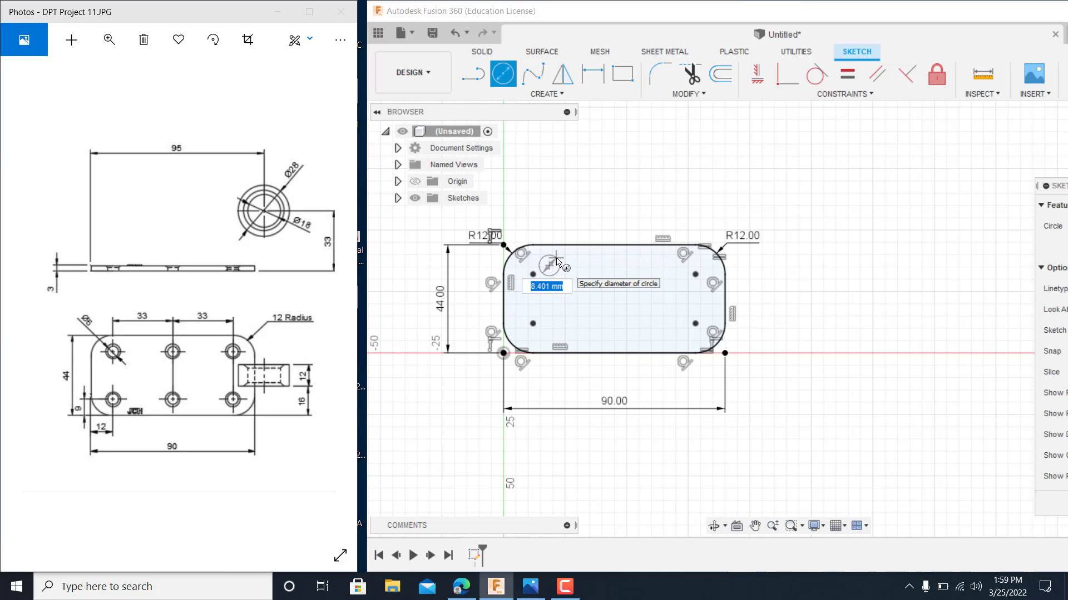
pyautogui.write('6')
pyautogui.press('Return')
pyautogui.press('Escape')
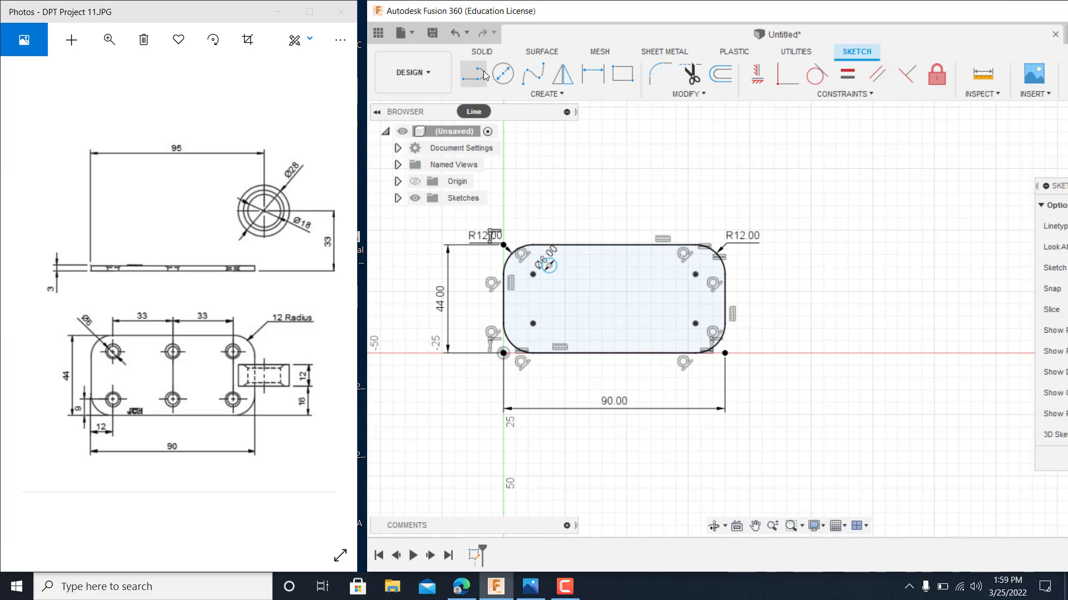
# Dimension the hole 9 mm from the top edge and 12 mm from the left edge.
pyautogui.click(592, 74)
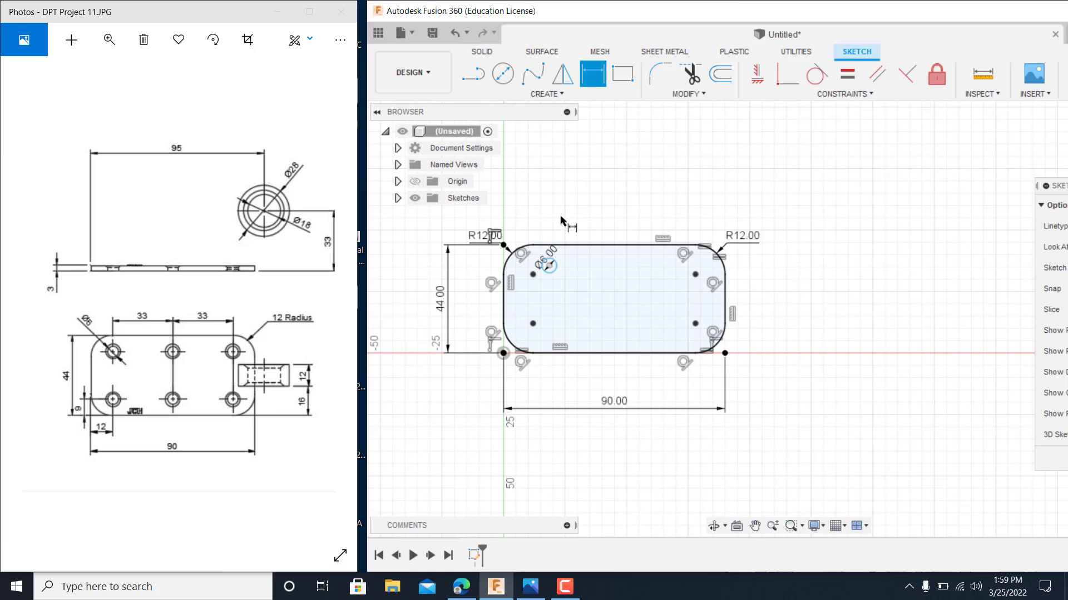
pyautogui.click(557, 245)
pyautogui.click(551, 263)
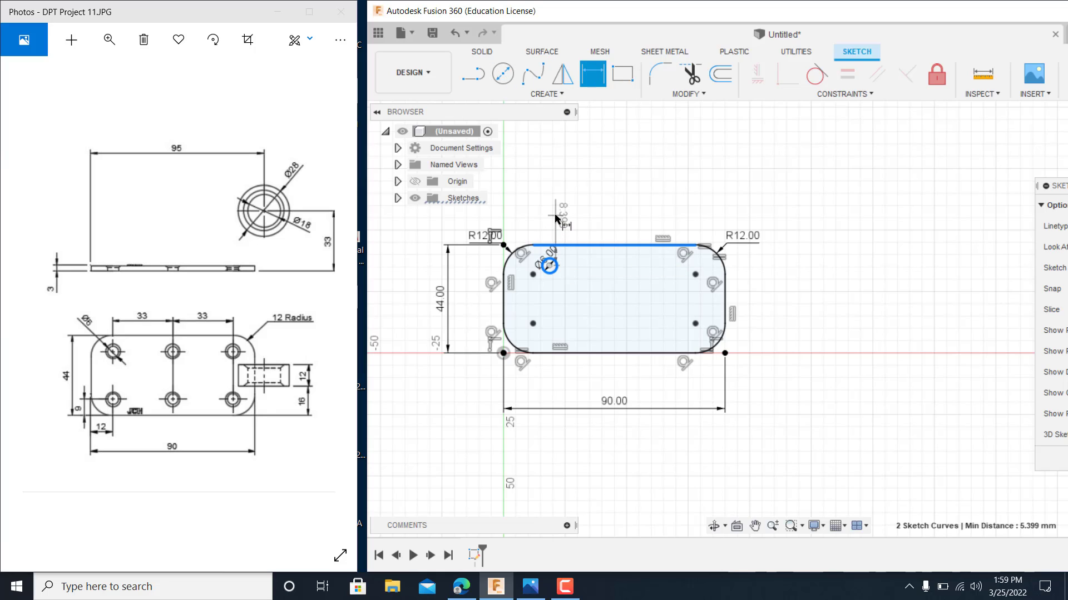
pyautogui.click(556, 217)
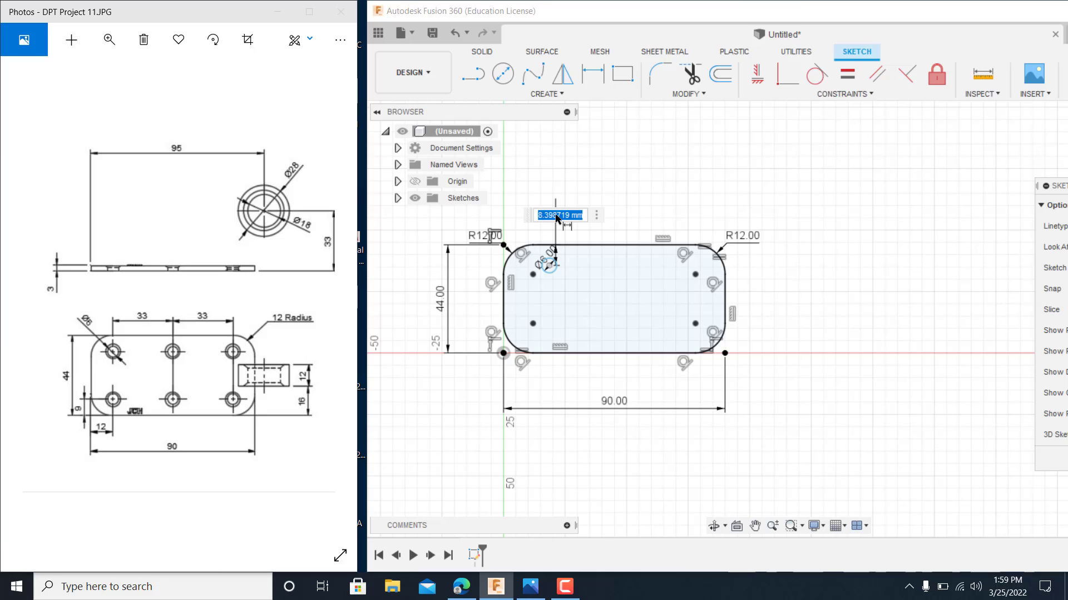
pyautogui.write('9')
pyautogui.press('Return')
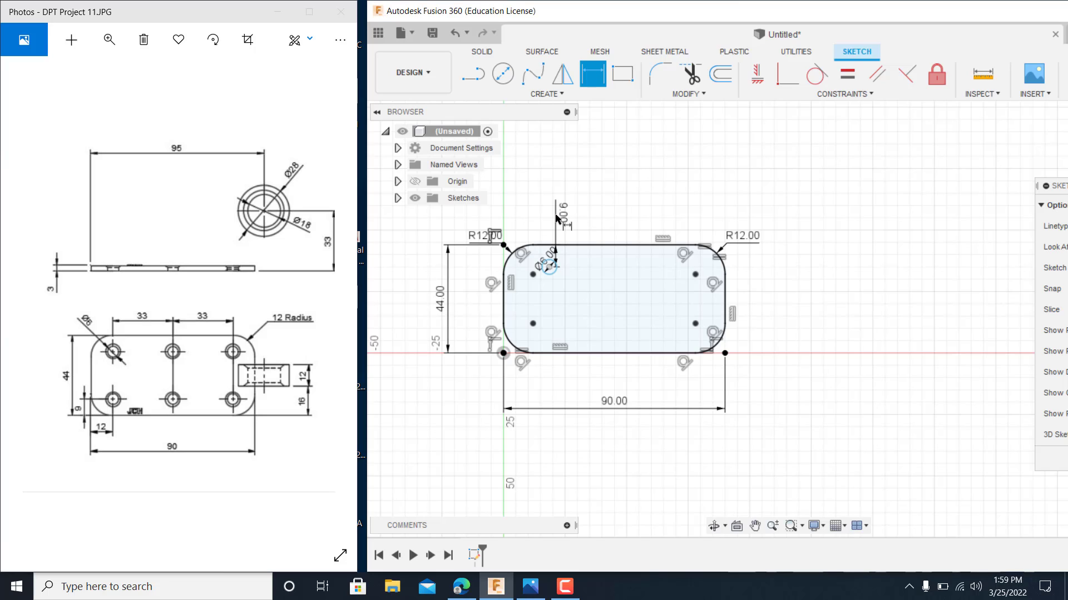
pyautogui.click(505, 306)
pyautogui.click(549, 266)
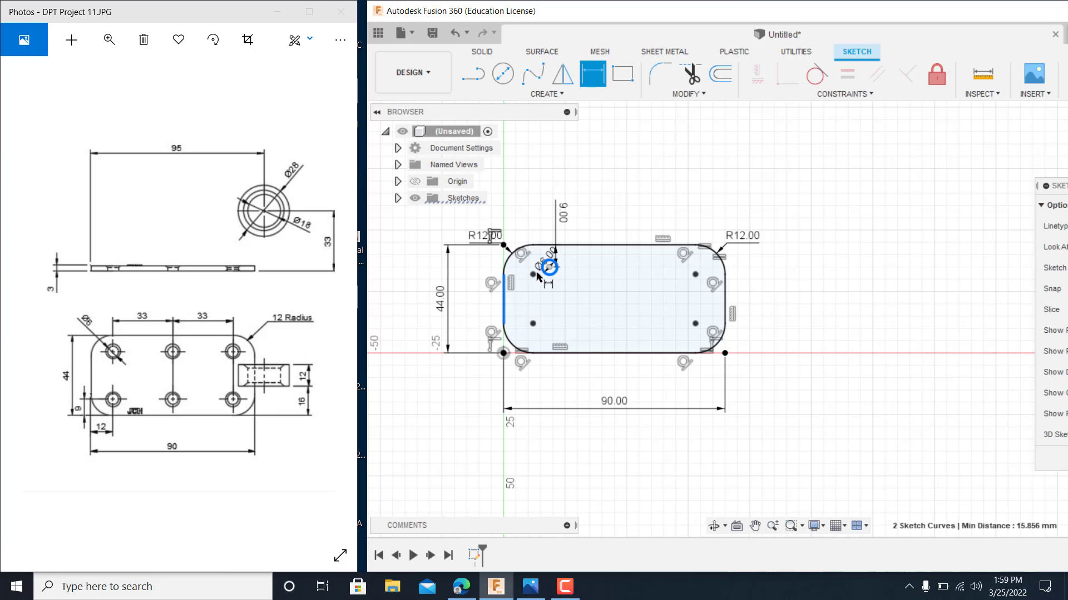
pyautogui.click(522, 302)
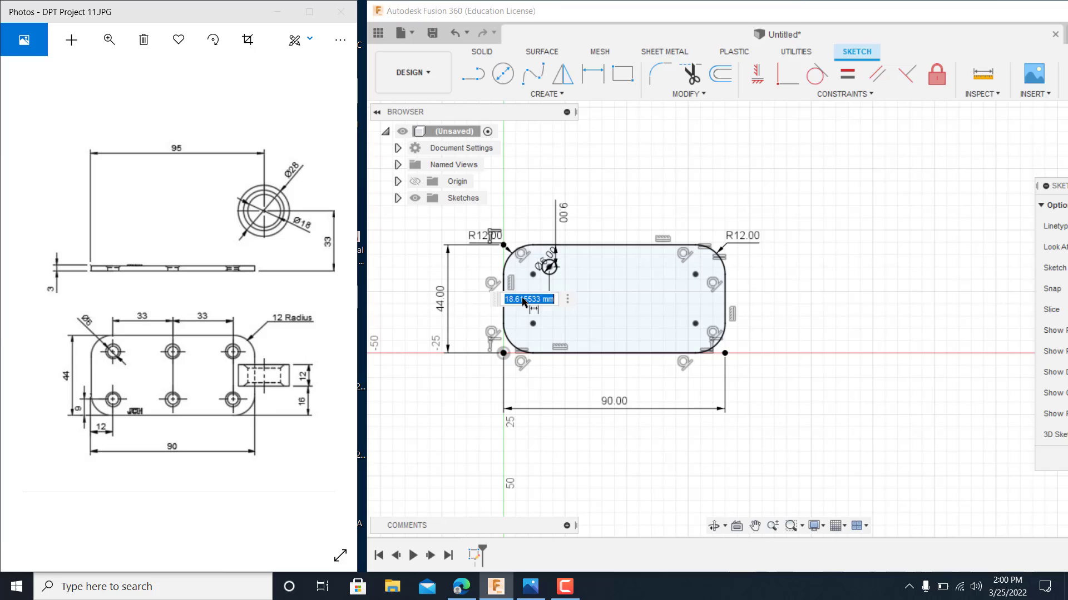
pyautogui.write('12')
pyautogui.press('Return')
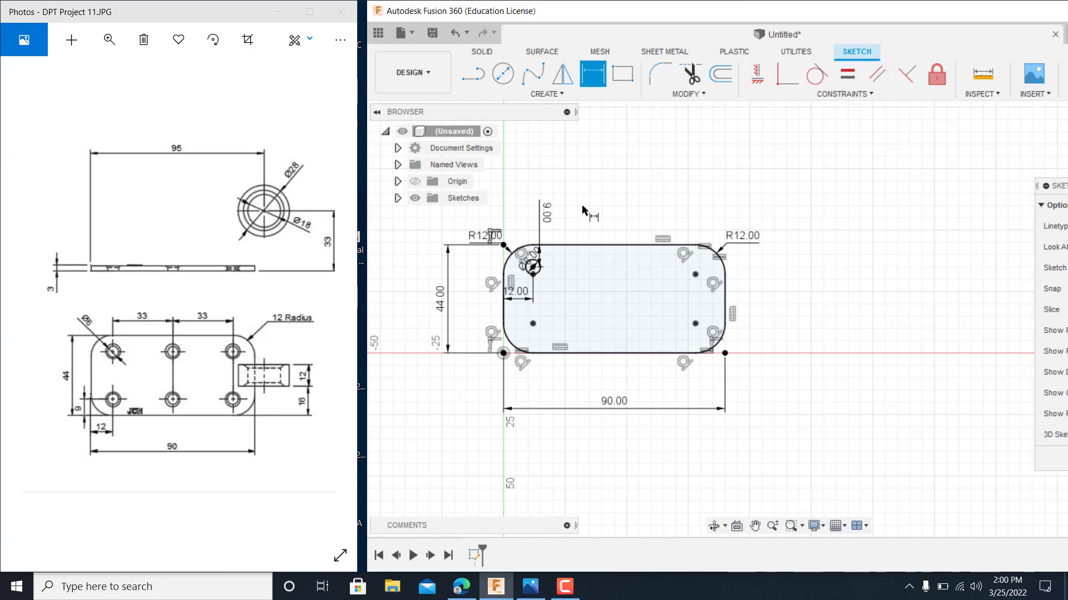
# Draw two more Ø6 mm circles along the top row, middle and near the right end.
pyautogui.click(502, 78)
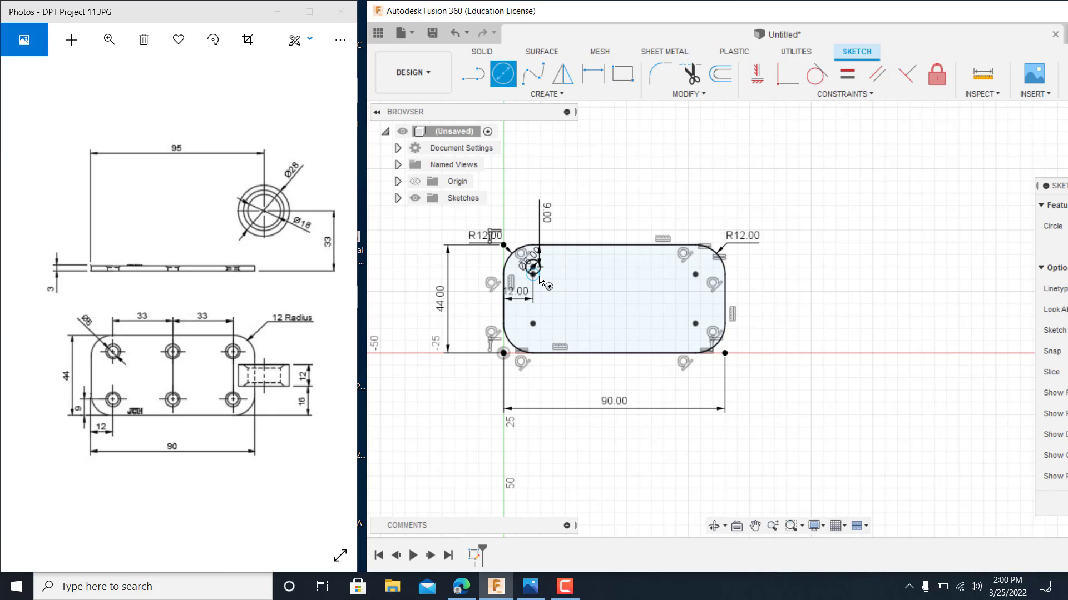
pyautogui.click(613, 267)
pyautogui.write('6')
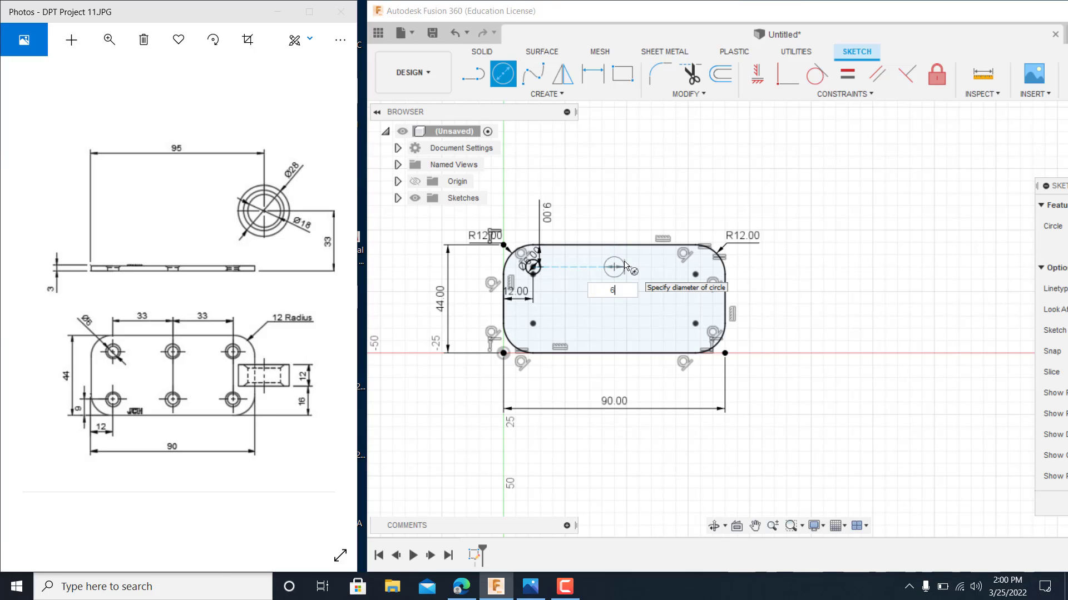
pyautogui.press('Return')
pyautogui.press('Escape')
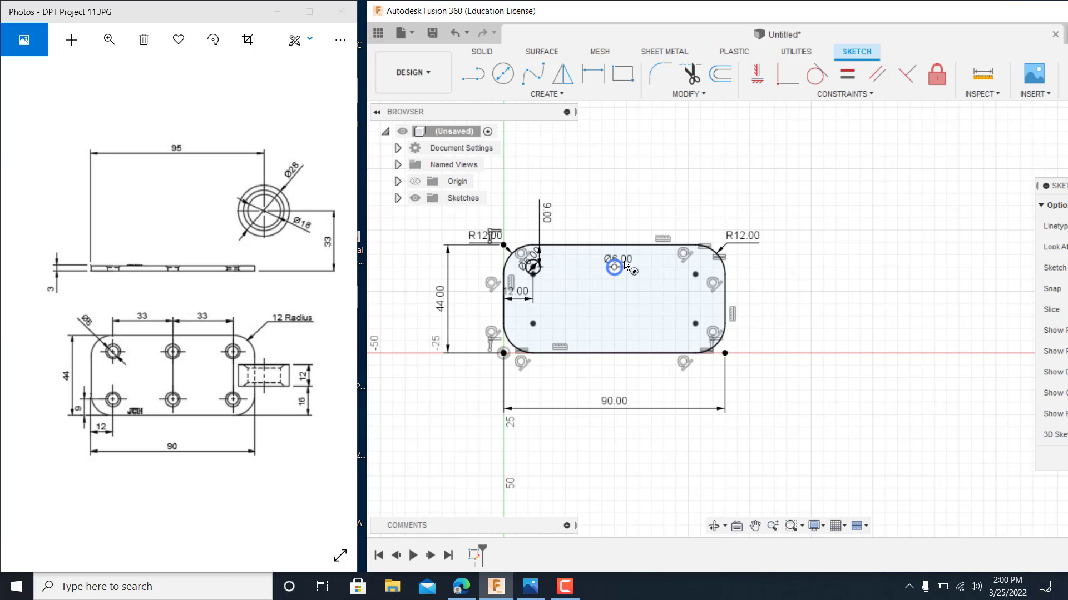
pyautogui.click(503, 73)
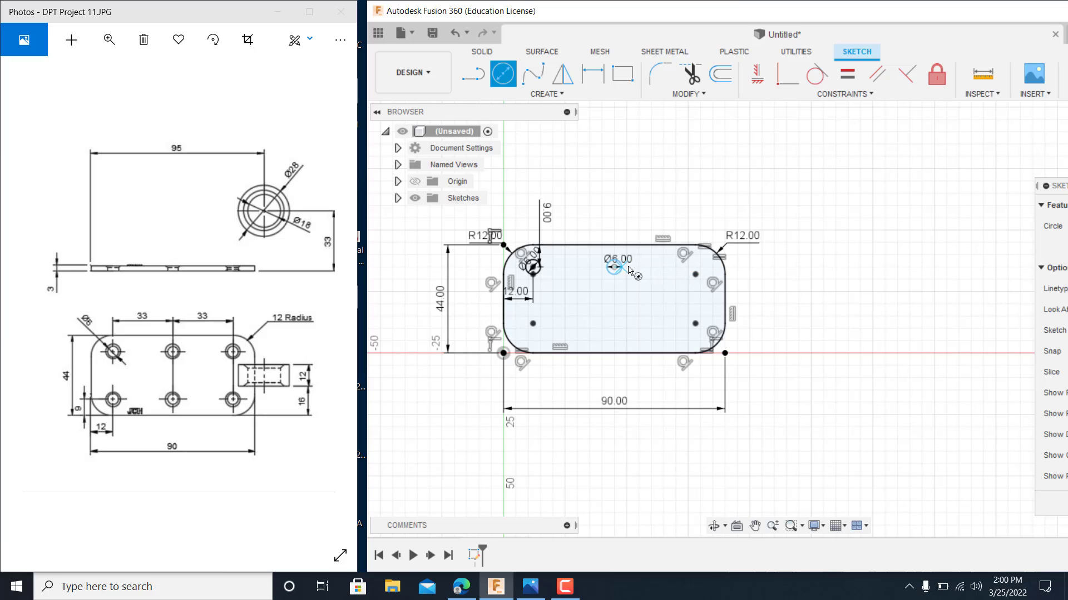
pyautogui.click(683, 267)
pyautogui.write('6')
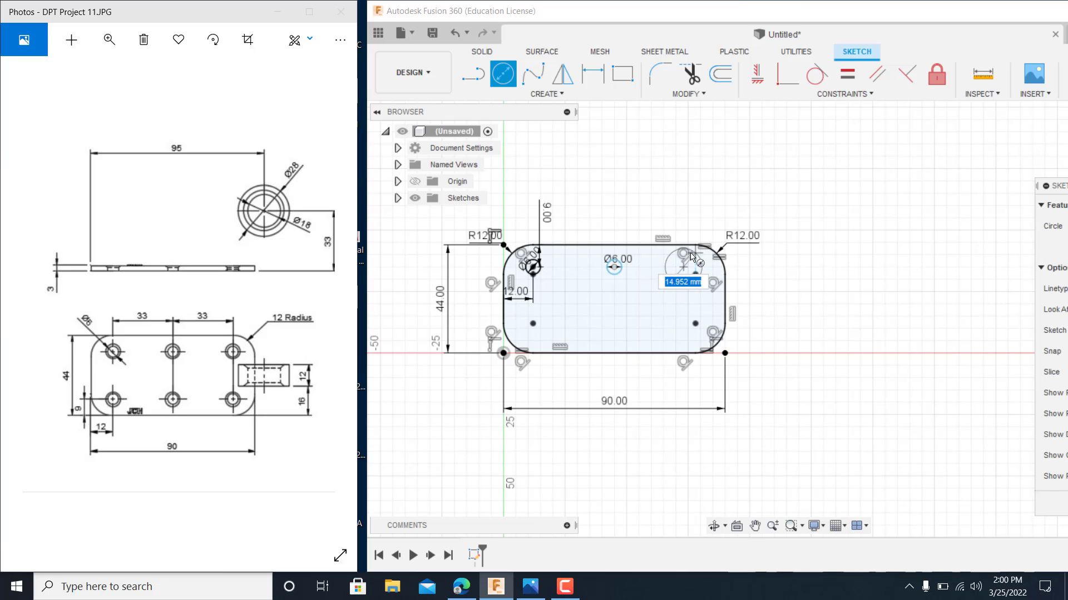
pyautogui.press('Return')
pyautogui.press('Escape')
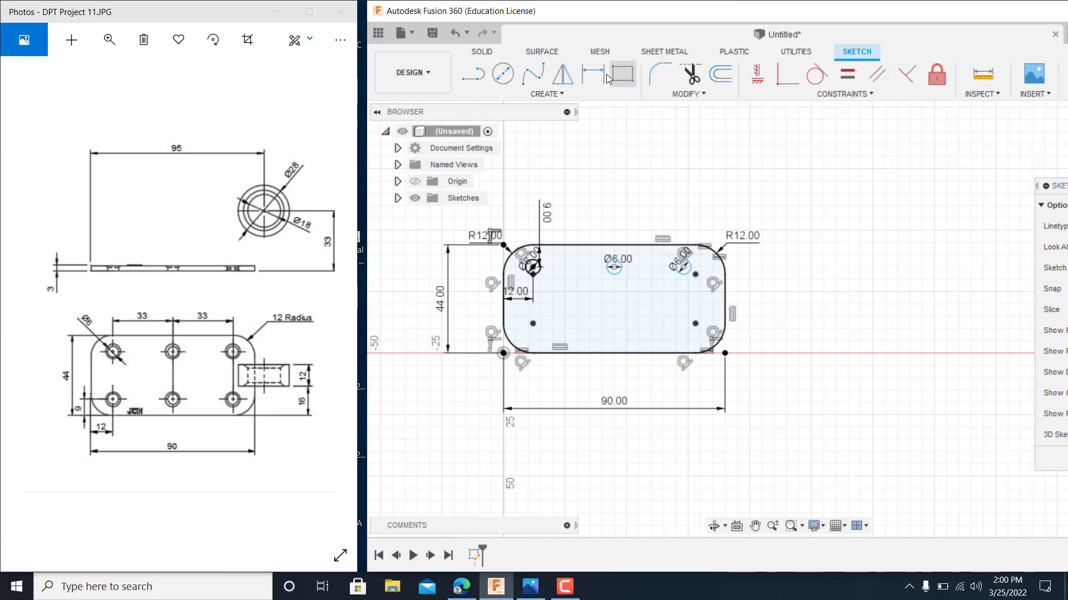
# Dimension the spacing between the right and middle holes as 33 mm.
pyautogui.click(593, 74)
pyautogui.click(687, 268)
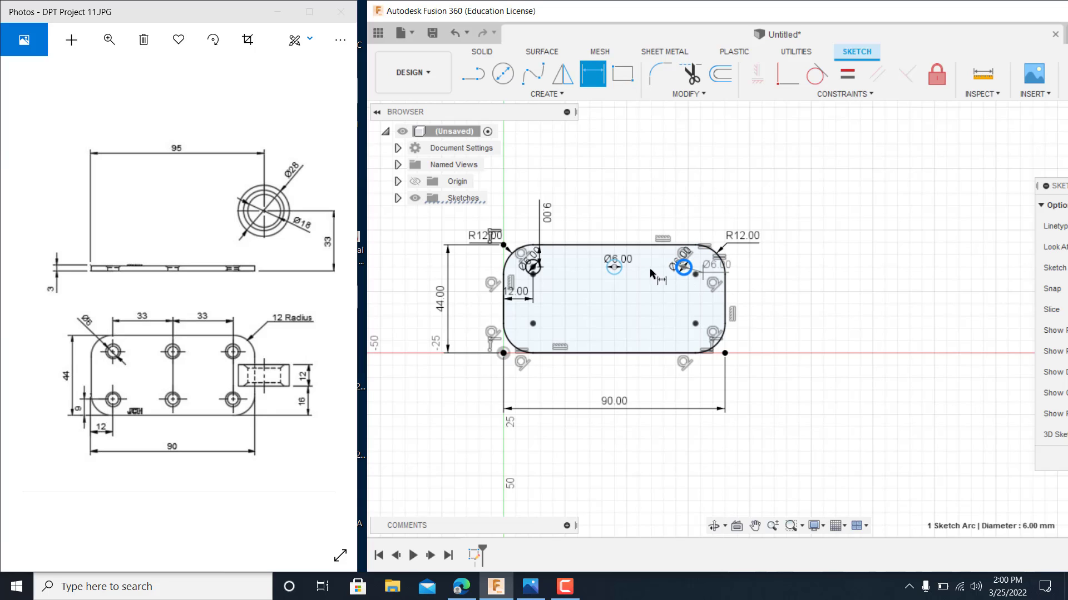
pyautogui.click(614, 267)
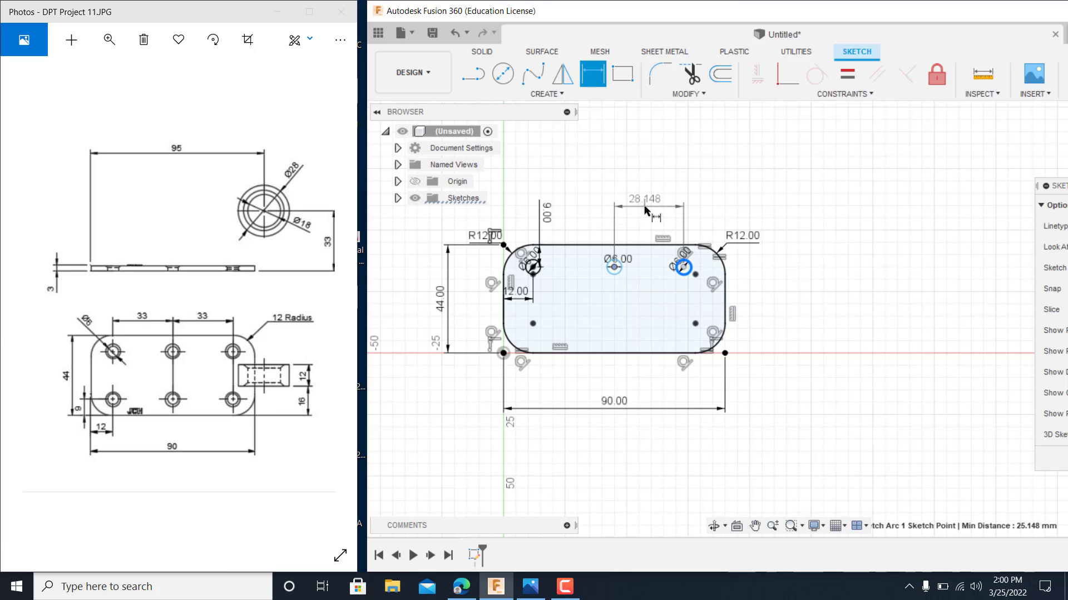
pyautogui.click(634, 211)
pyautogui.write('33')
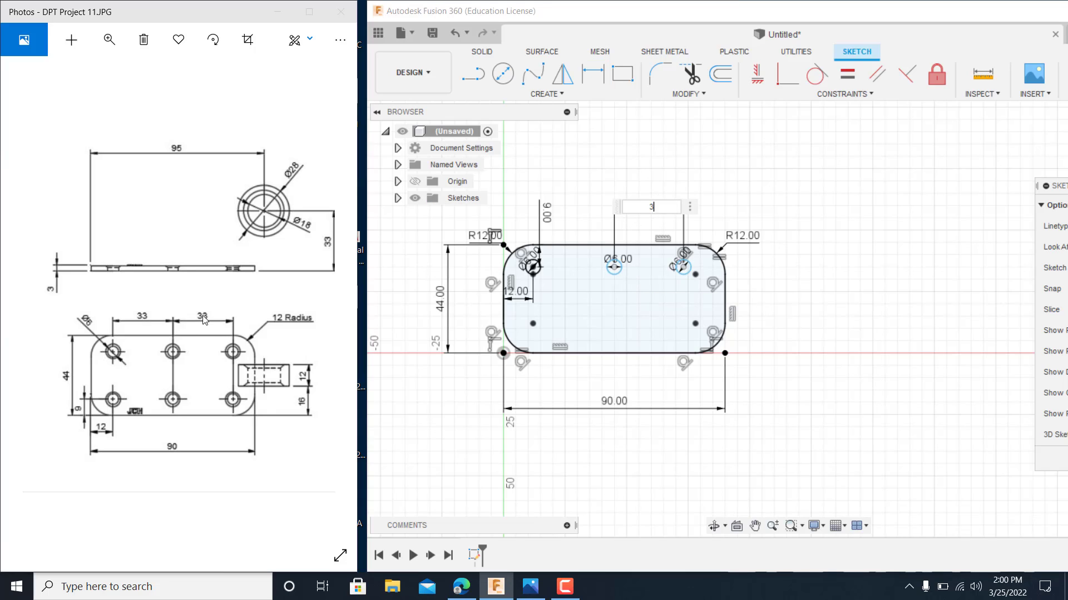
pyautogui.press('Return')
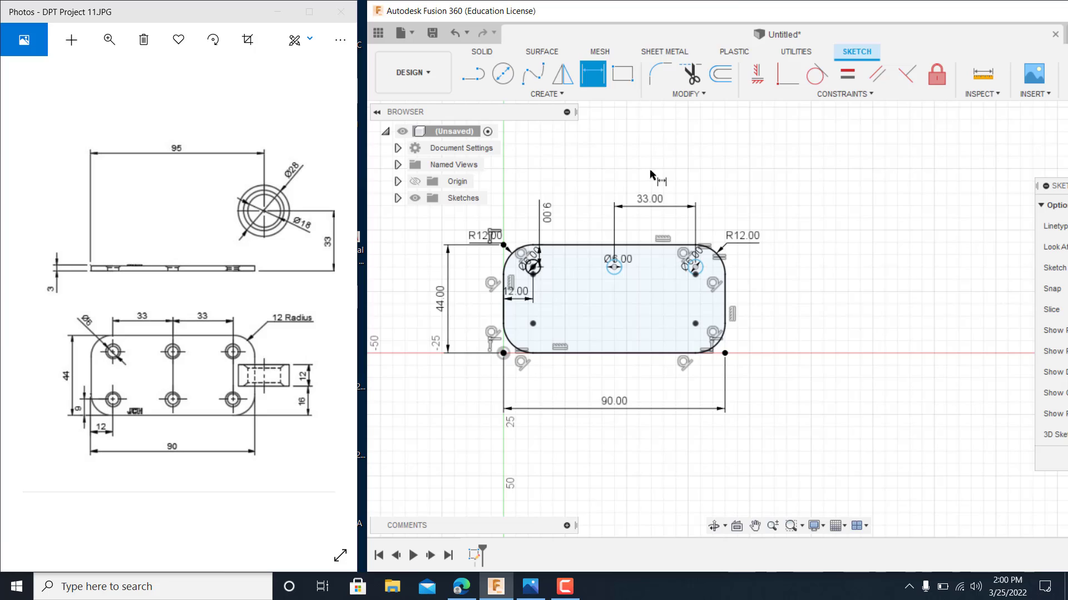
# Draw a horizontal midline across the plate from its left edge to its right edge.
pyautogui.click(473, 74)
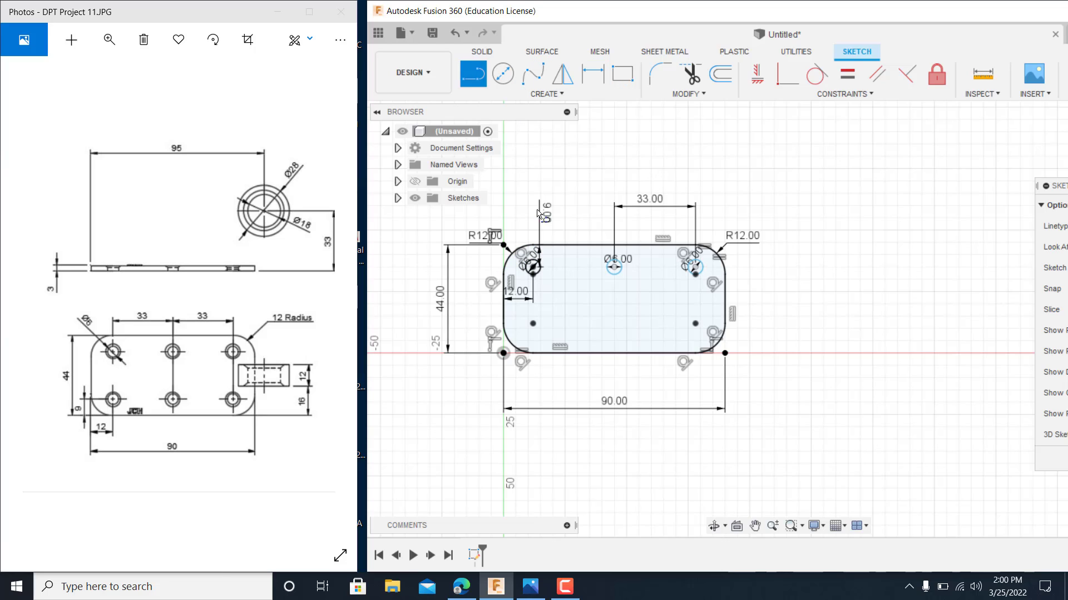
pyautogui.click(503, 300)
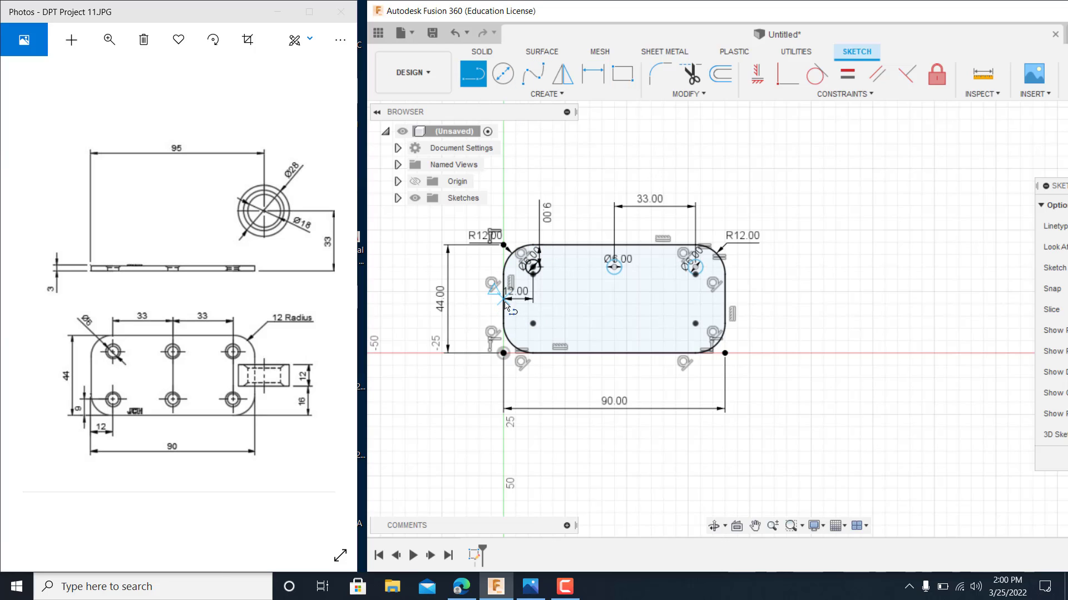
pyautogui.doubleClick(724, 299)
pyautogui.press('Escape')
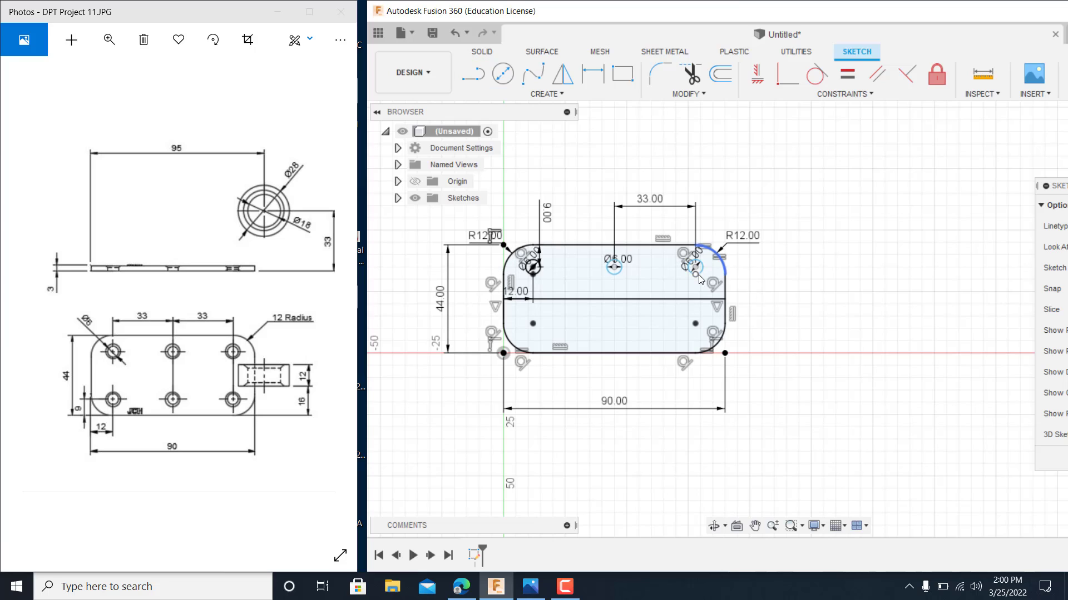
# Start a mirror with the three top holes selected, then clear the selection and reposition the panel.
pyautogui.click(563, 74)
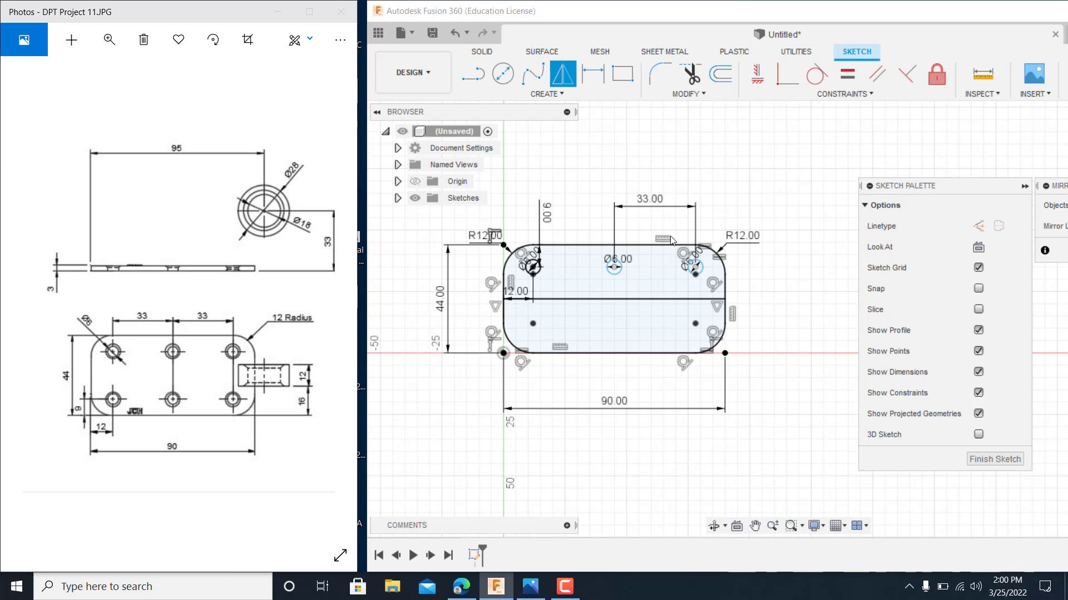
pyautogui.click(689, 273)
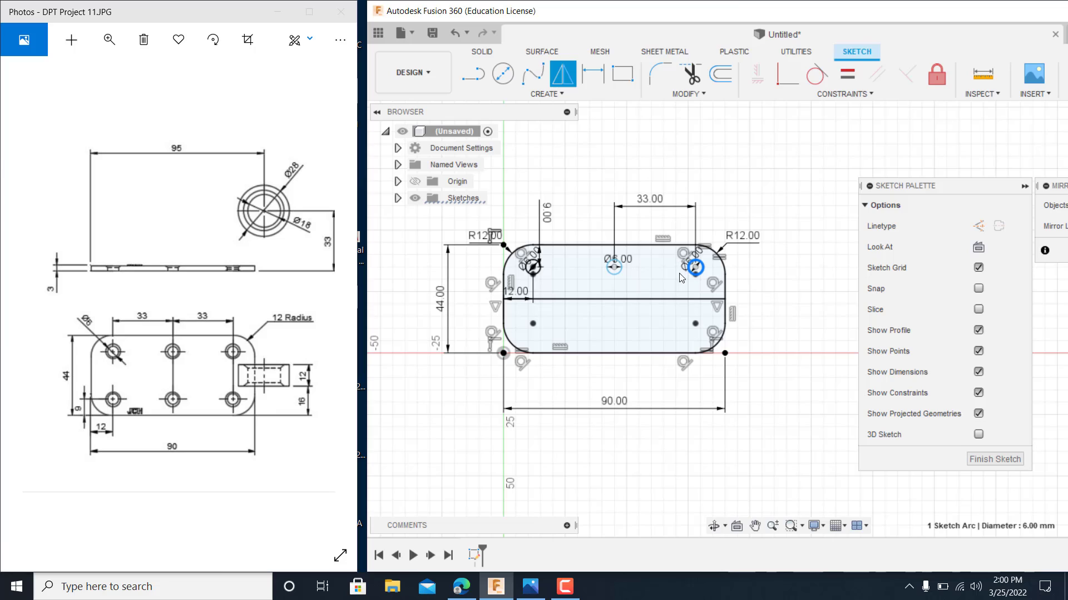
pyautogui.click(624, 273)
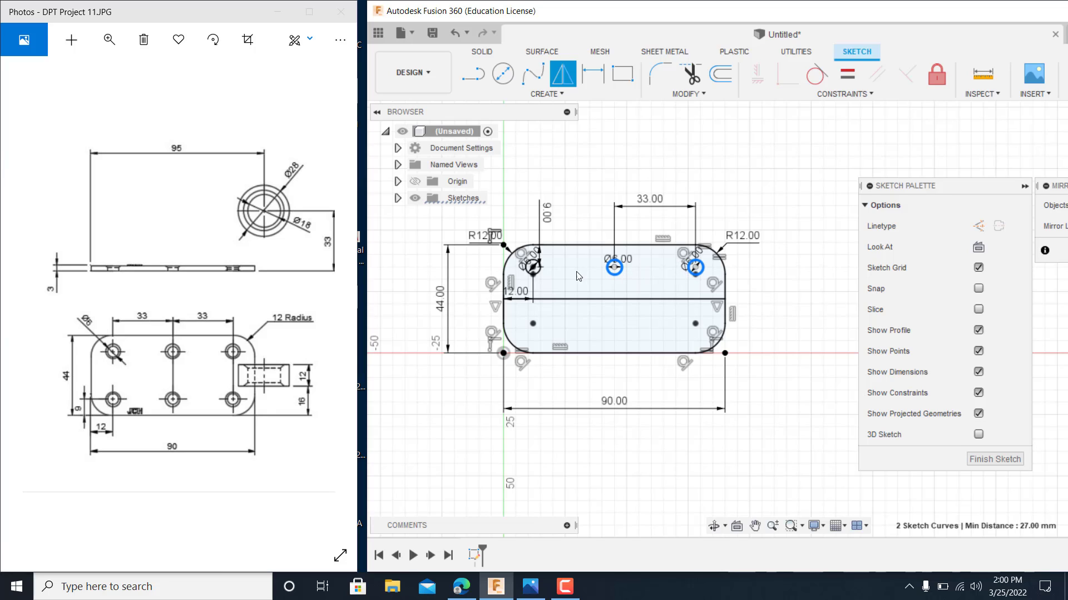
pyautogui.click(533, 274)
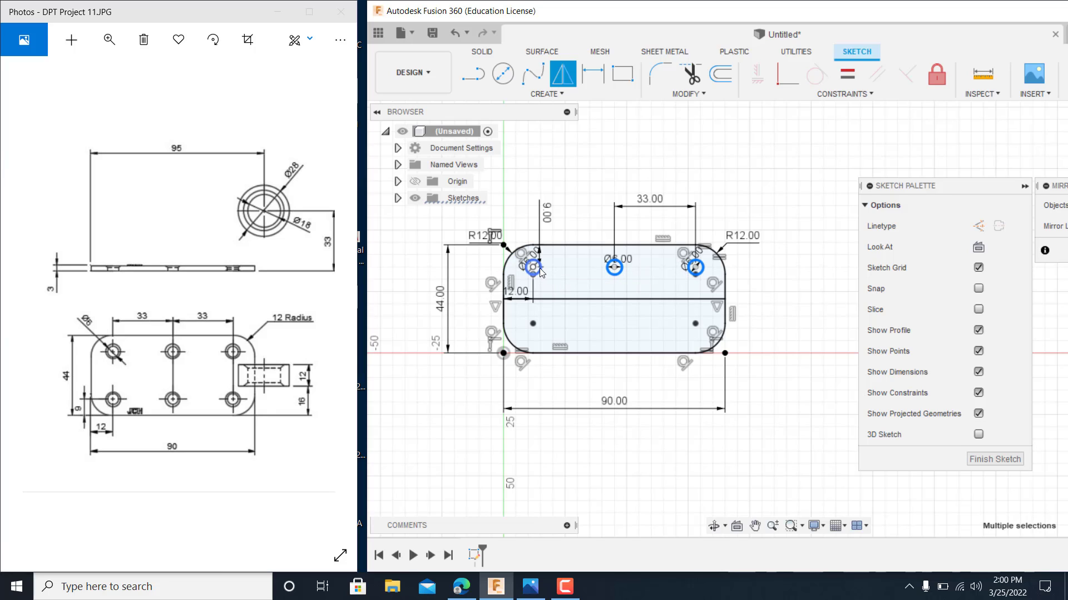
pyautogui.scroll(6, 550, 274)
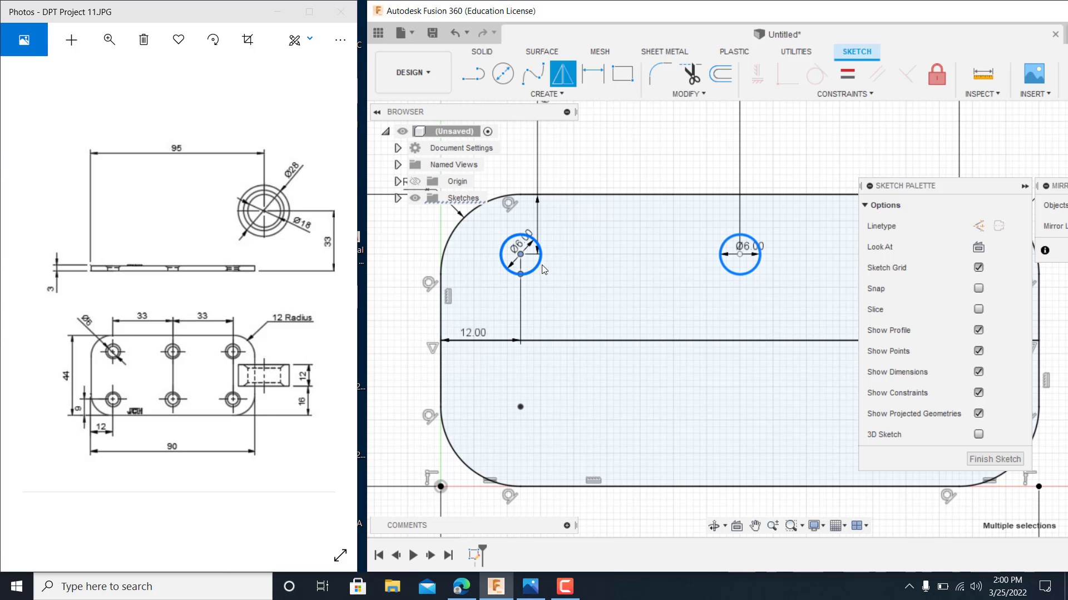
pyautogui.scroll(-5, 620, 301)
pyautogui.moveTo(620, 301); pyautogui.dragTo(562, 285)
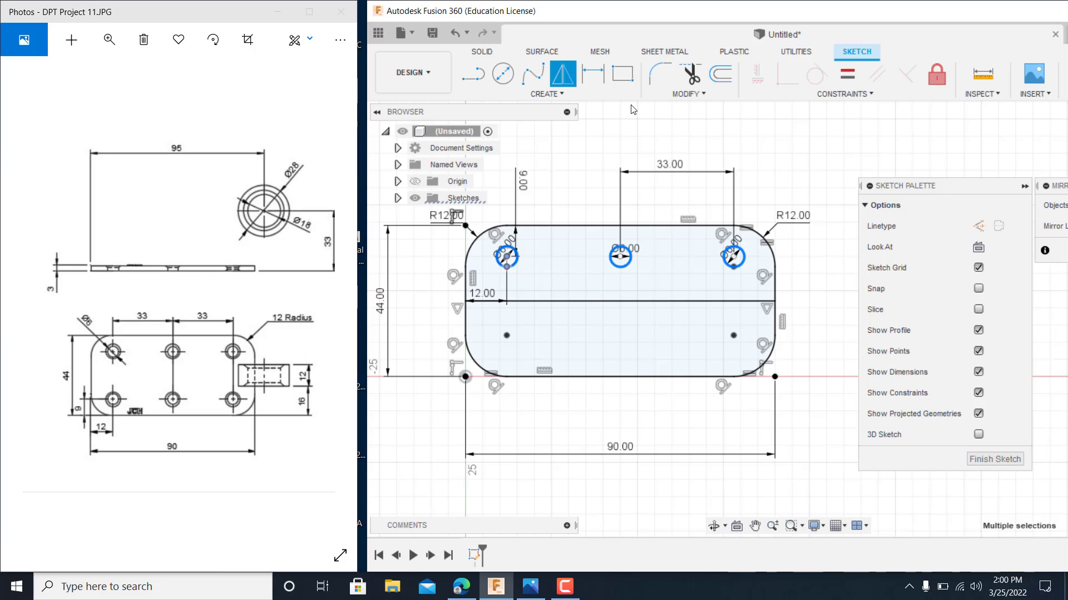
pyautogui.click(625, 293)
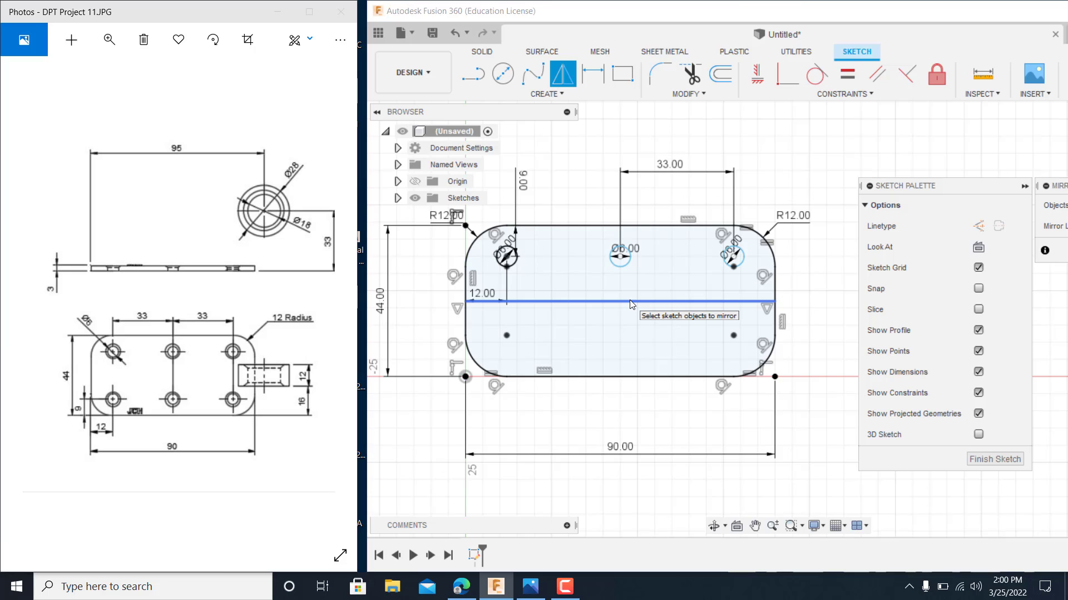
pyautogui.moveTo(980, 190); pyautogui.dragTo(947, 194)
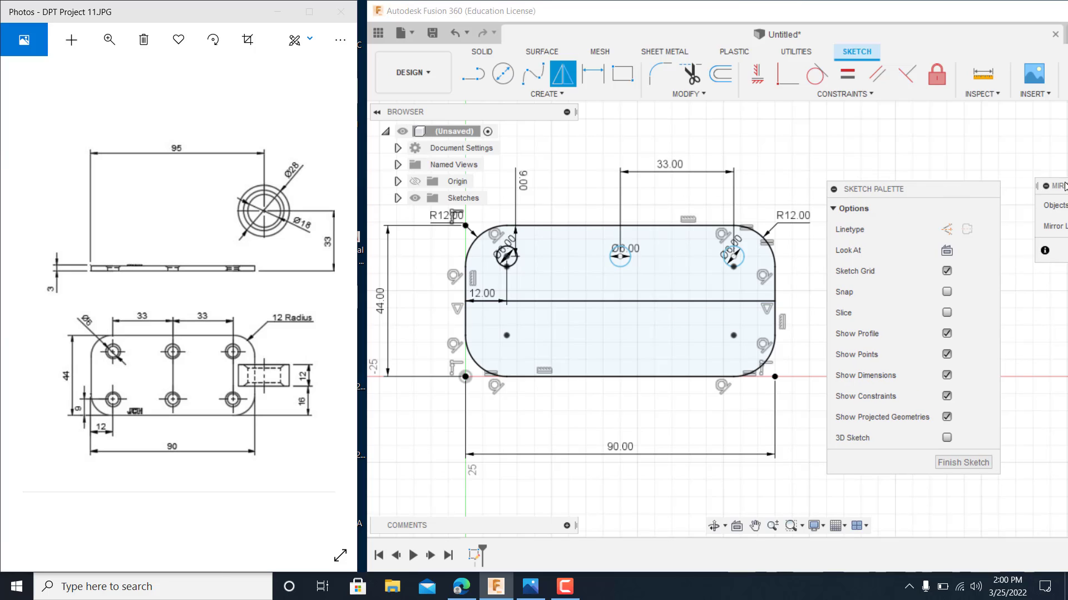
pyautogui.moveTo(1065, 187)
pyautogui.mouseDown()
pyautogui.moveTo(904, 170)
pyautogui.moveTo(874, 156)
pyautogui.mouseUp()
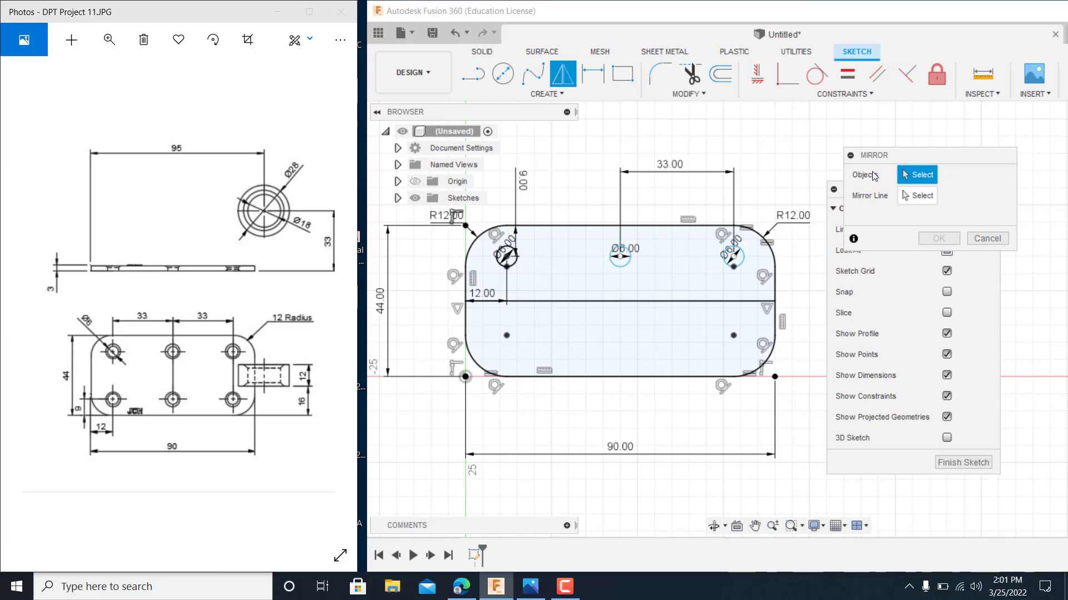
# Mirror the three top holes about the horizontal midline to form the bottom row.
pyautogui.click(743, 261)
pyautogui.click(627, 264)
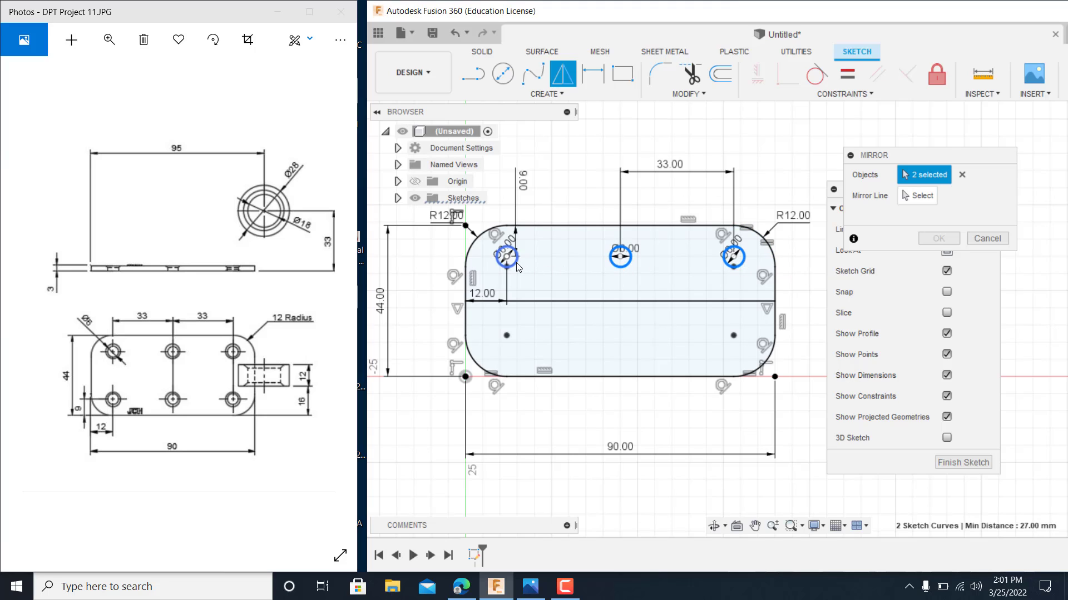
pyautogui.click(517, 267)
pyautogui.click(915, 197)
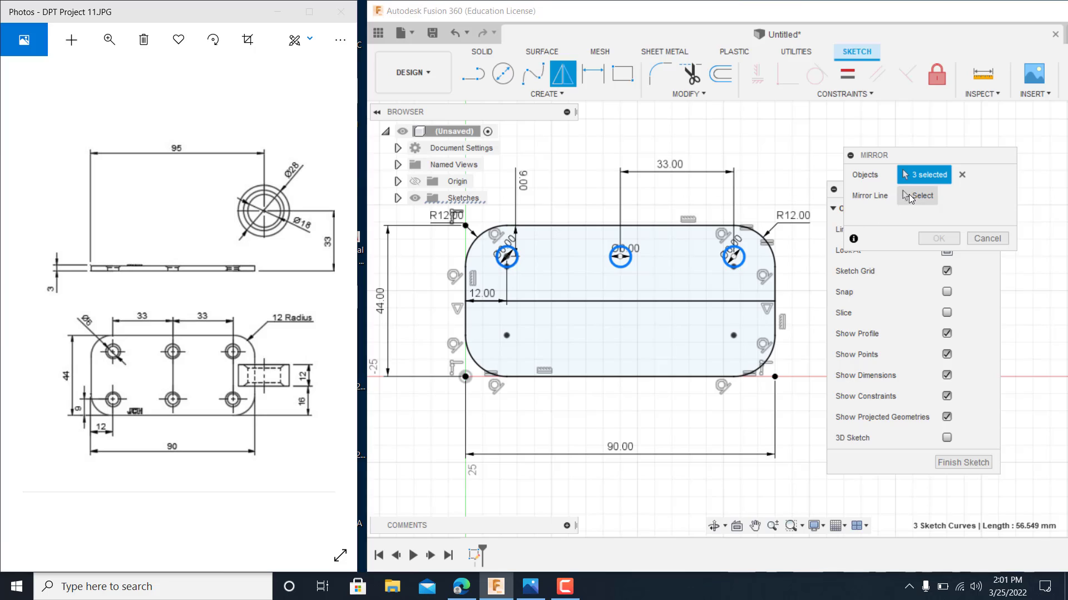
pyautogui.click(652, 301)
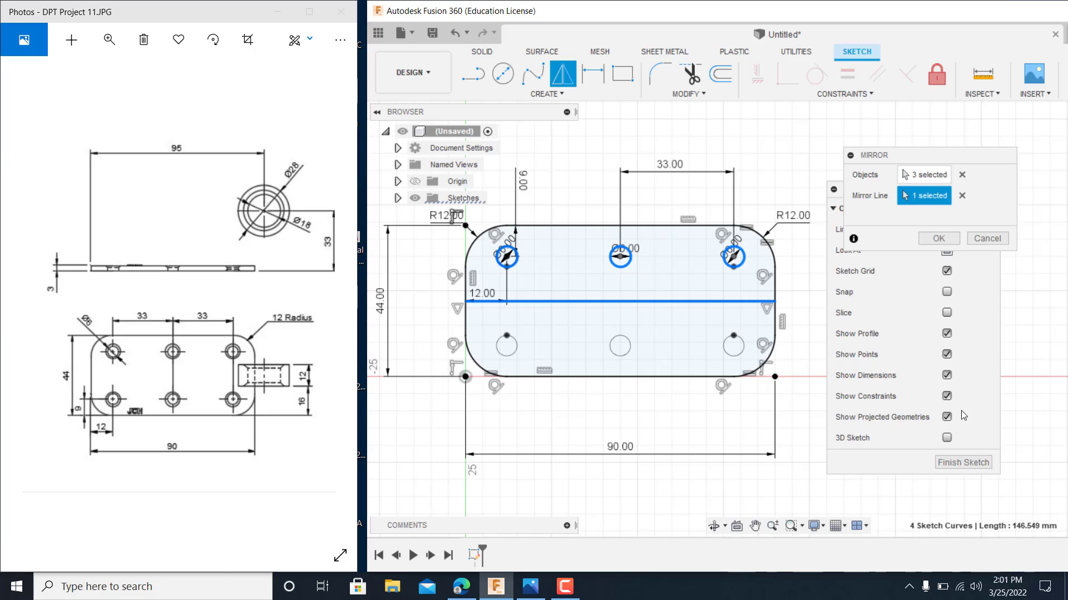
pyautogui.click(938, 239)
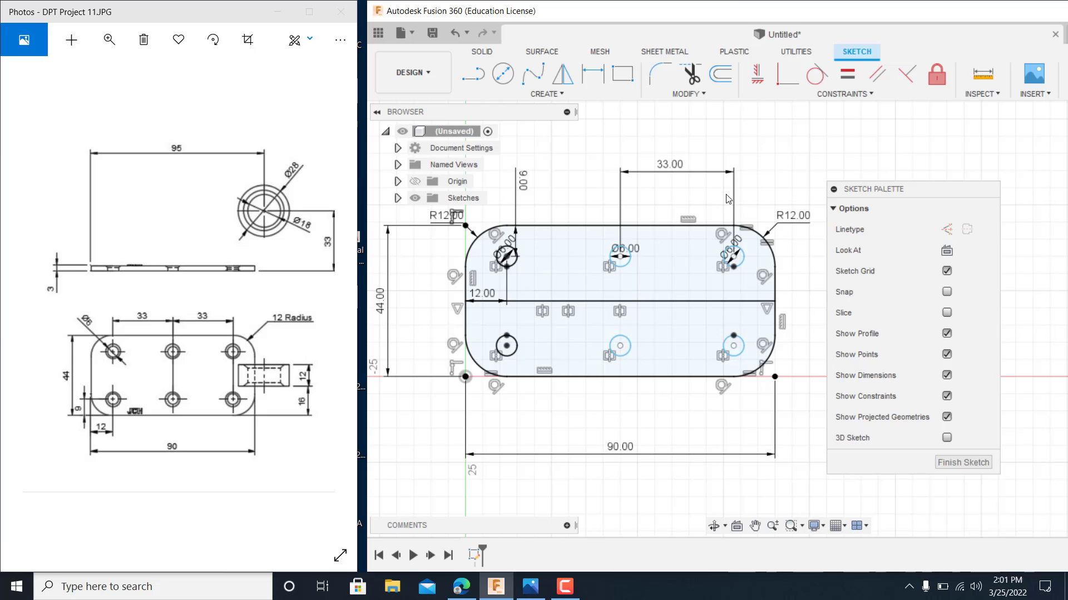
# Finish the sketch and try an extrude with the wrong profiles, then cancel it.
pyautogui.moveTo(929, 181)
pyautogui.mouseDown()
pyautogui.moveTo(987, 188)
pyautogui.moveTo(967, 185)
pyautogui.mouseUp()
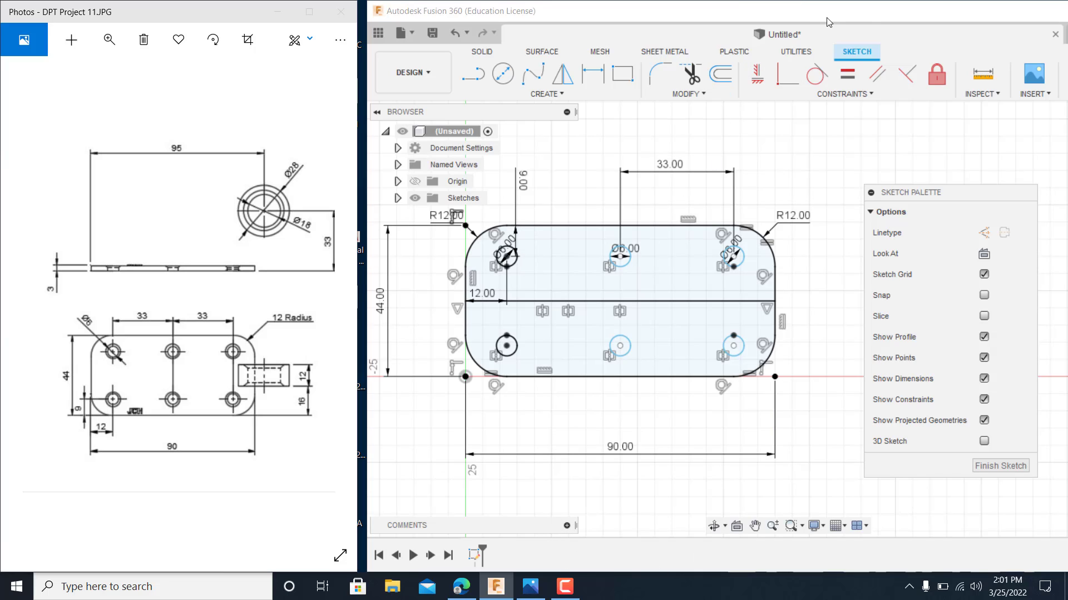
pyautogui.moveTo(922, 15); pyautogui.dragTo(812, 18)
pyautogui.click(1034, 75)
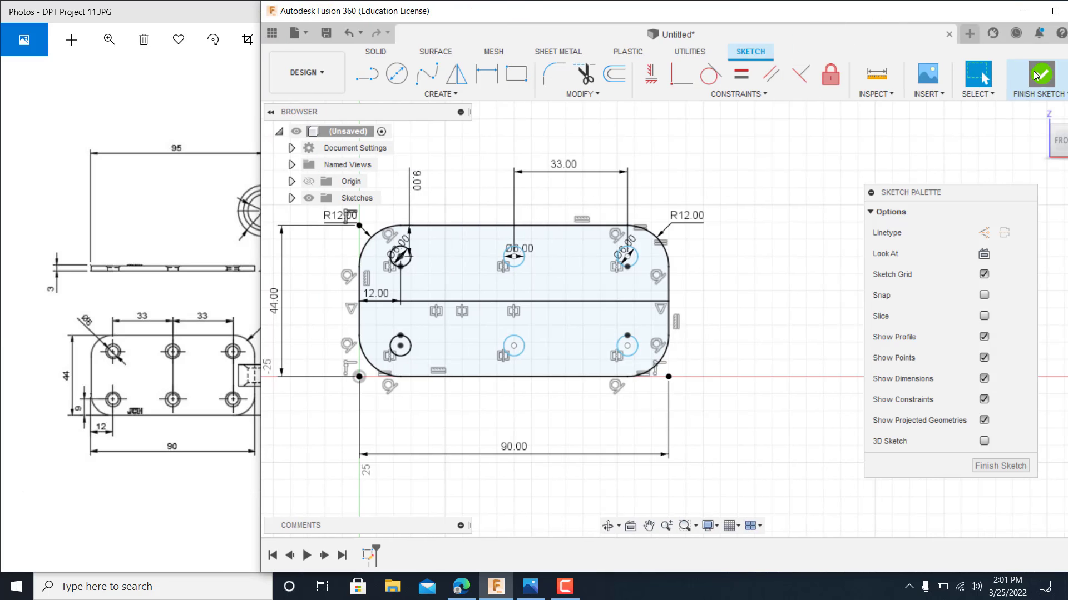
pyautogui.click(396, 78)
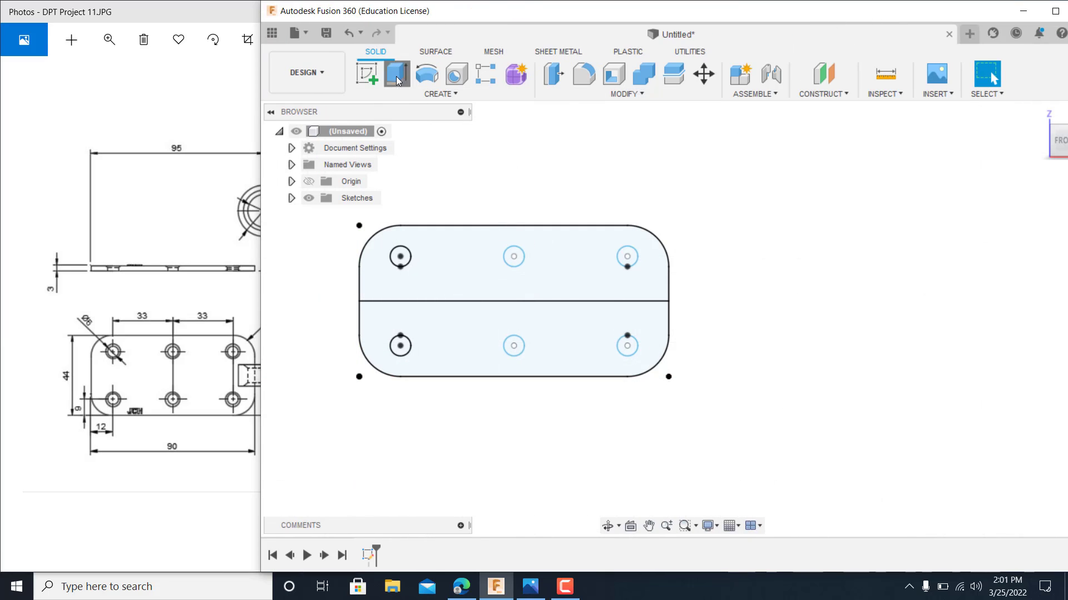
pyautogui.click(589, 354)
pyautogui.moveTo(589, 353)
pyautogui.keyDown('shift'); pyautogui.mouseDown(button='middle')
pyautogui.moveTo(569, 348)
pyautogui.moveTo(586, 284)
pyautogui.mouseUp(button='middle'); pyautogui.keyUp('shift')
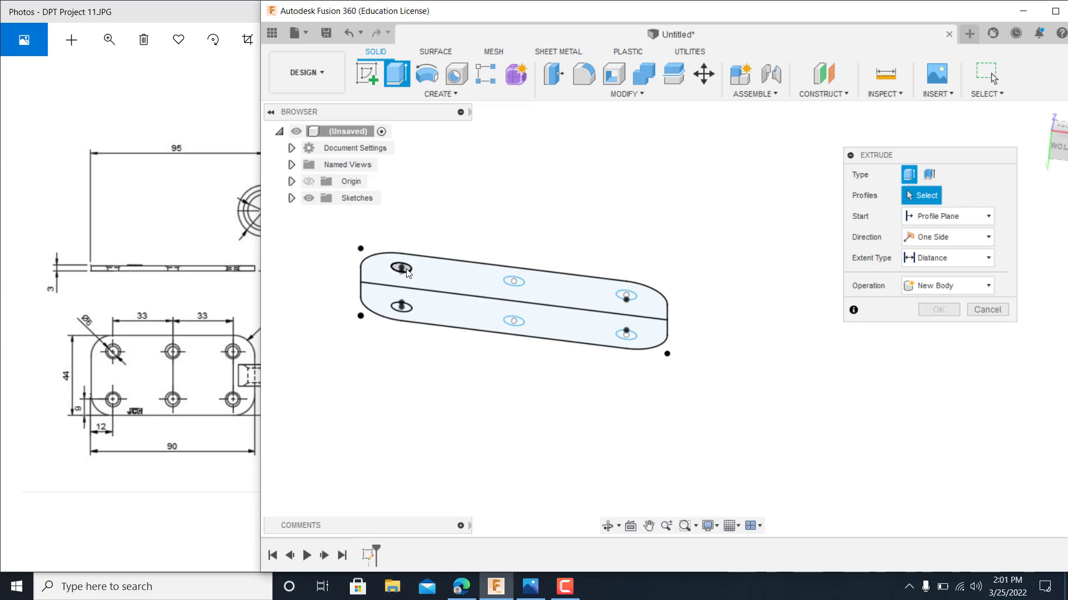
pyautogui.click(498, 272)
pyautogui.click(513, 279)
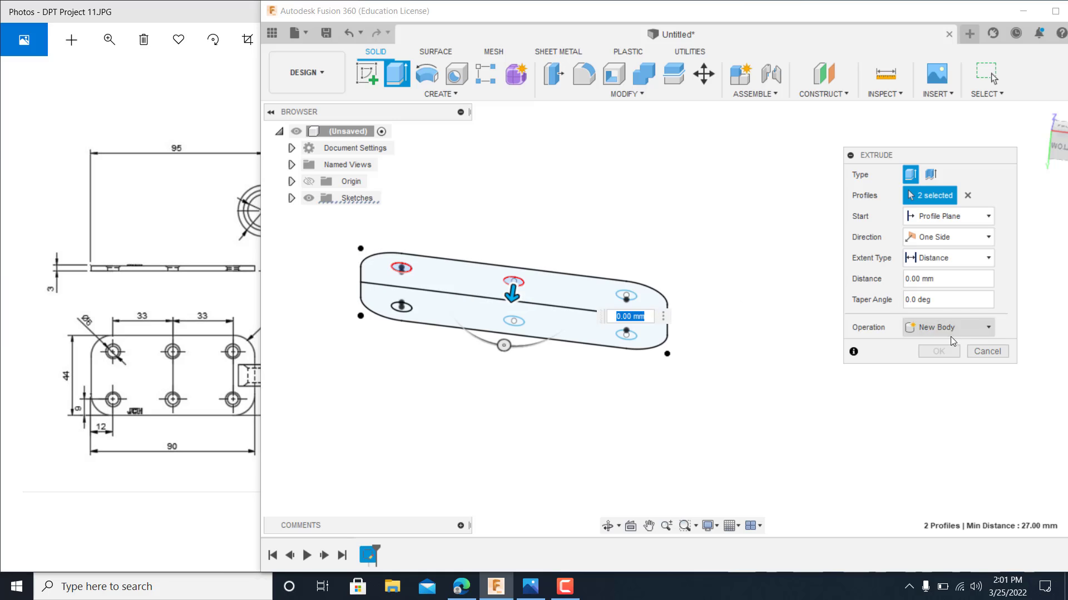
pyautogui.click(985, 352)
# Extrude both halves of the plate profile 3 mm into a solid plate.
pyautogui.click(399, 81)
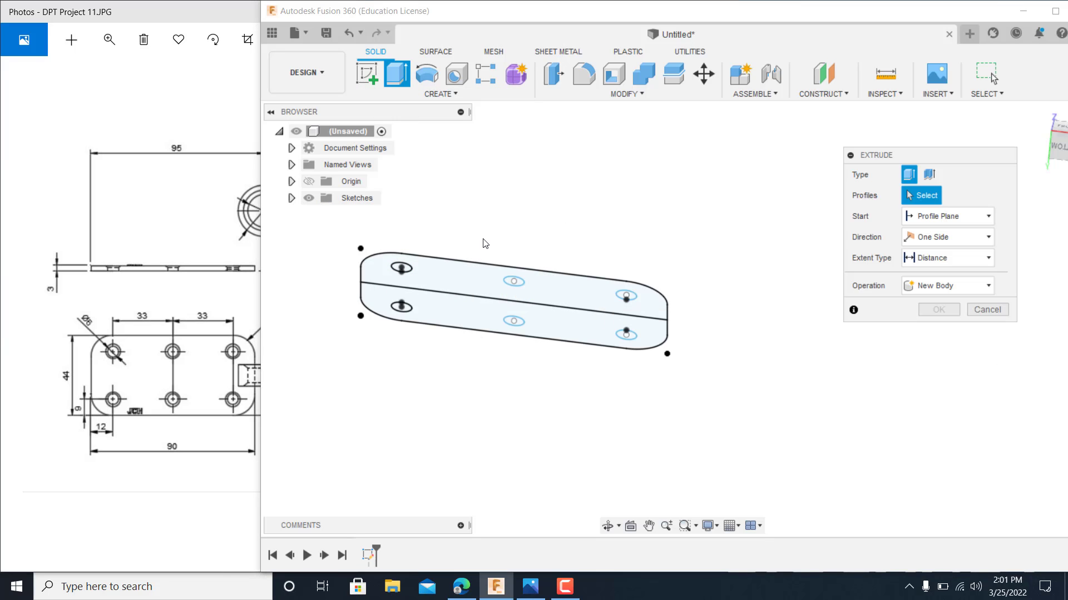
pyautogui.click(456, 275)
pyautogui.click(471, 318)
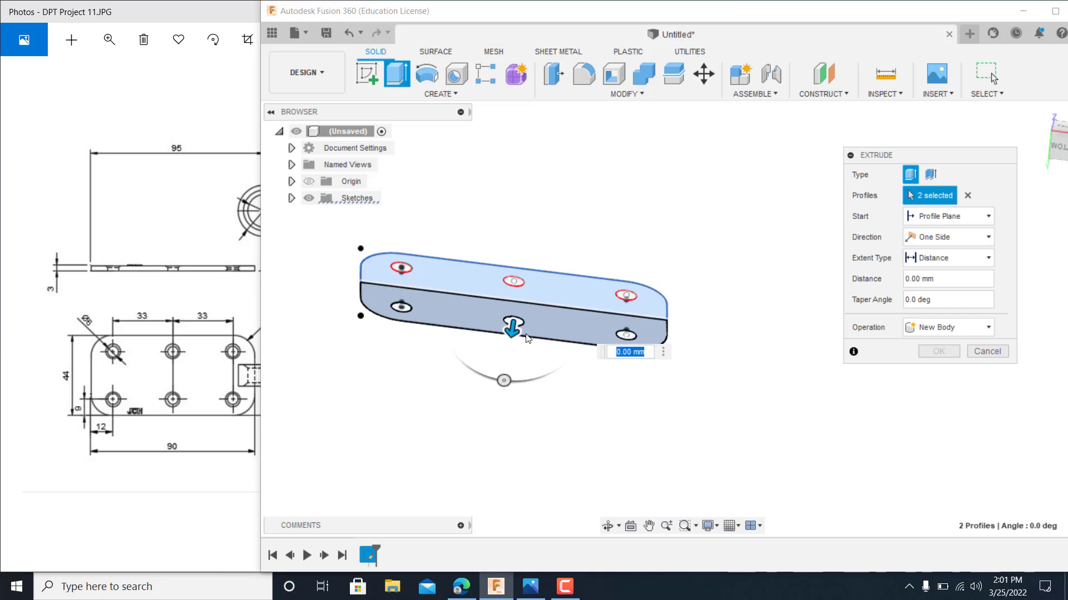
pyautogui.moveTo(512, 328); pyautogui.dragTo(508, 341)
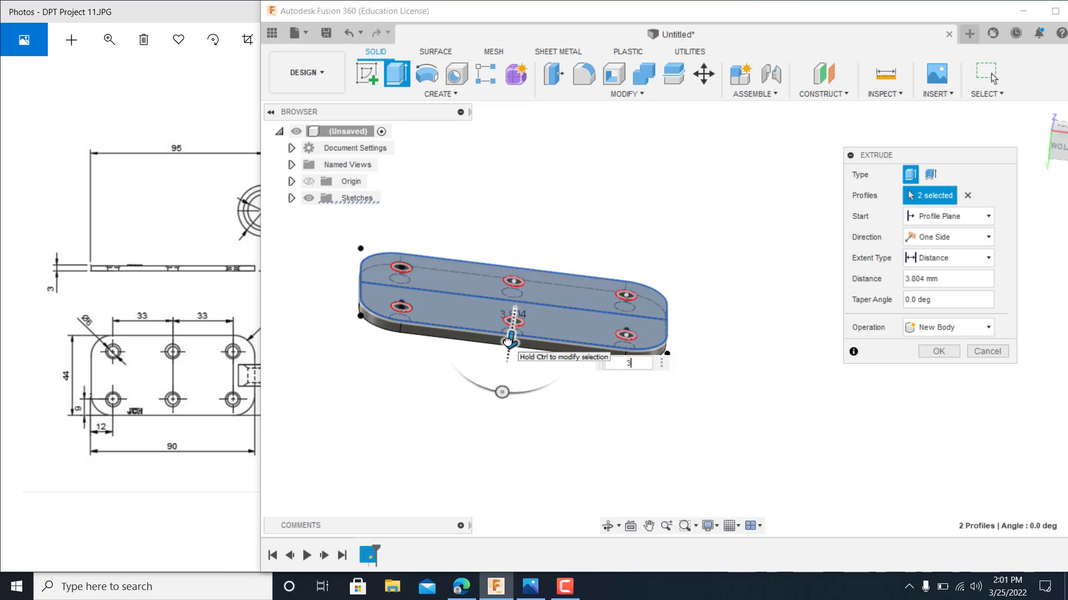
pyautogui.press('Return')
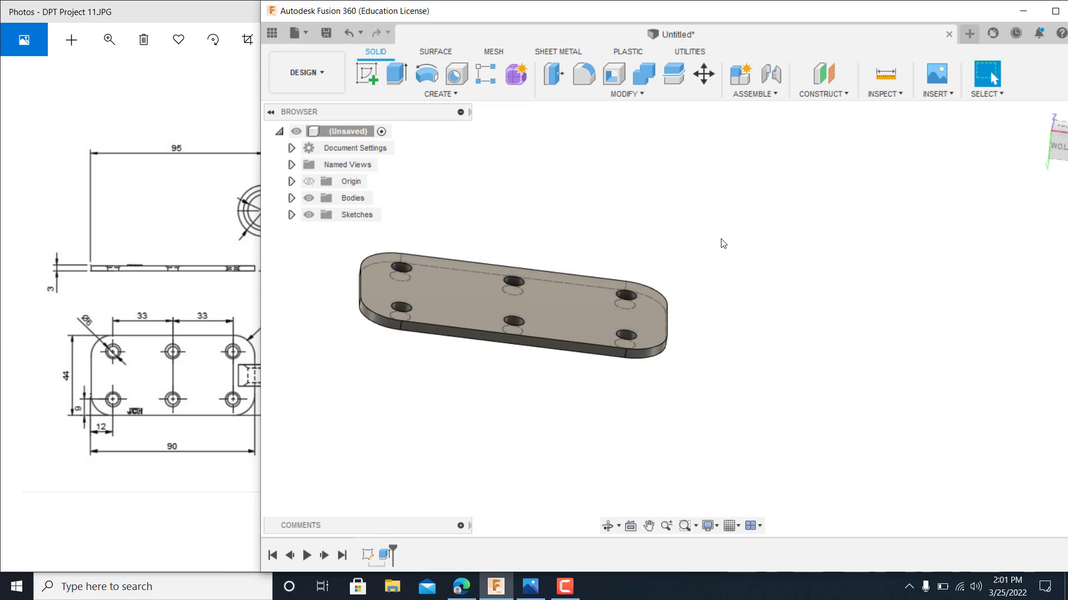
pyautogui.keyDown('shift'); pyautogui.moveTo(721, 243); pyautogui.dragTo(550, 320, button='middle'); pyautogui.keyUp('shift')
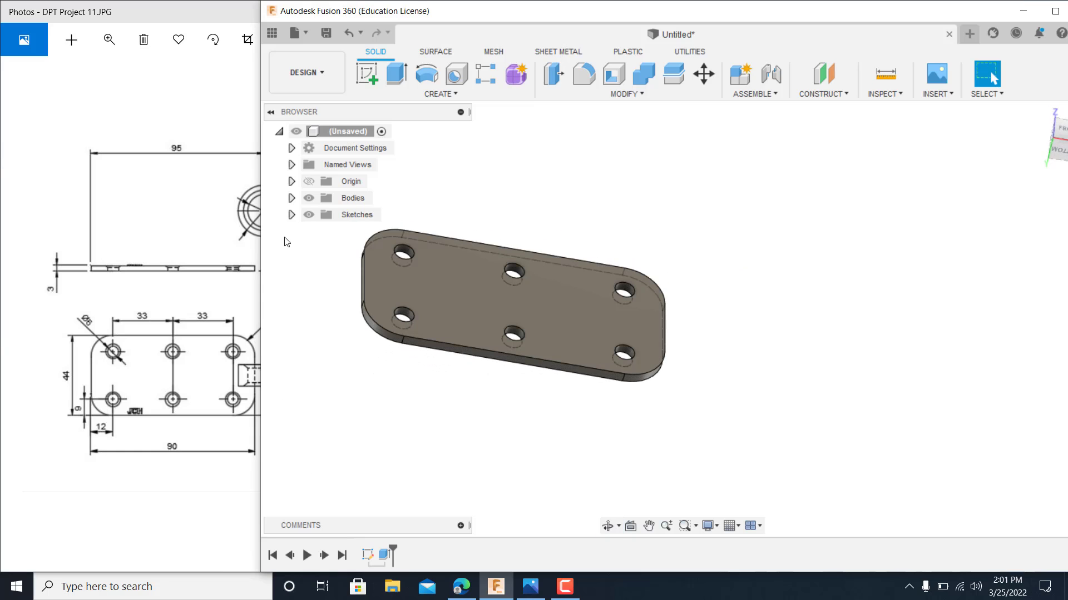
pyautogui.moveTo(511, 17)
pyautogui.mouseDown()
pyautogui.moveTo(620, 17)
pyautogui.moveTo(610, 17)
pyautogui.mouseUp()
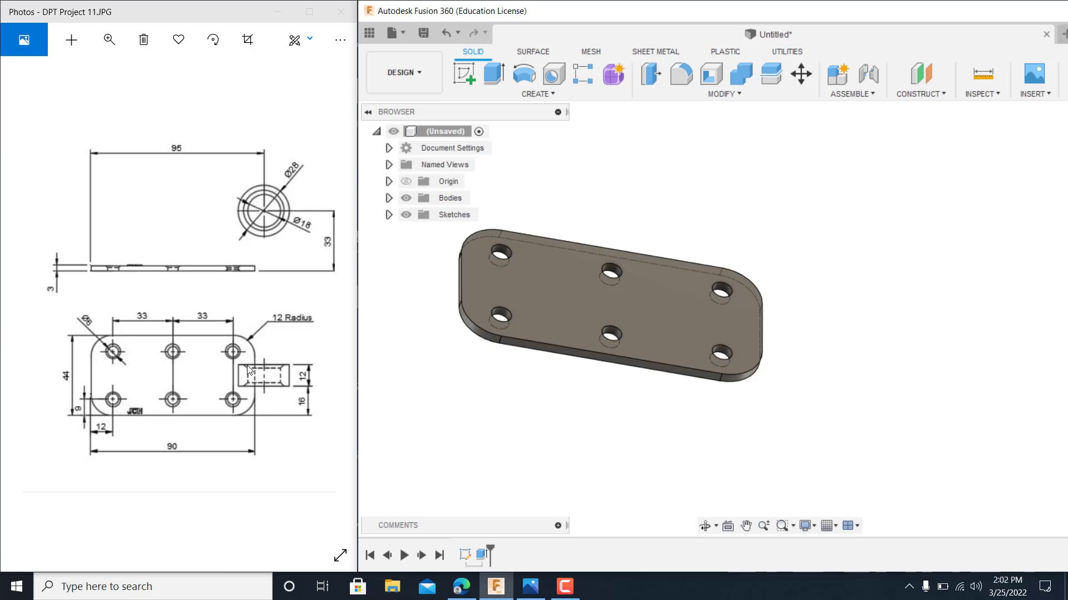
pyautogui.click(338, 364)
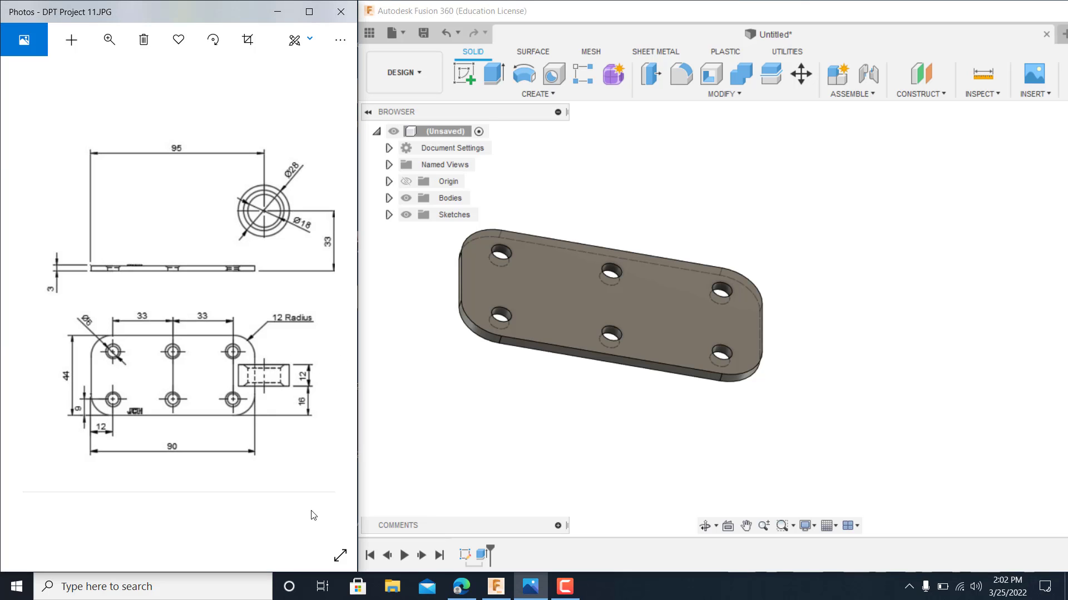
pyautogui.hscroll(5, 285, 483)
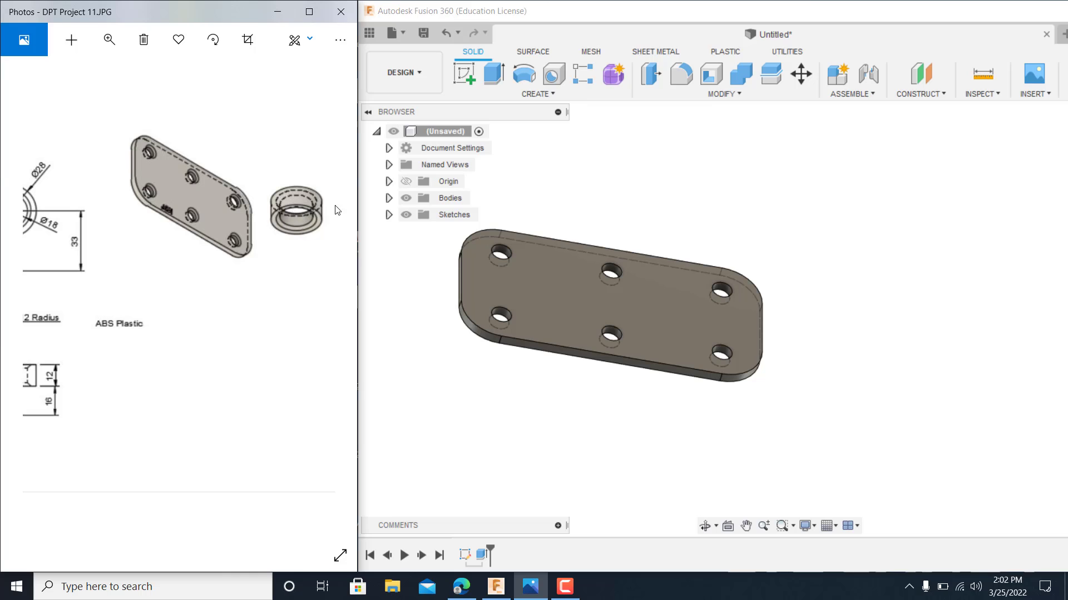
pyautogui.hscroll(-5, 238, 400)
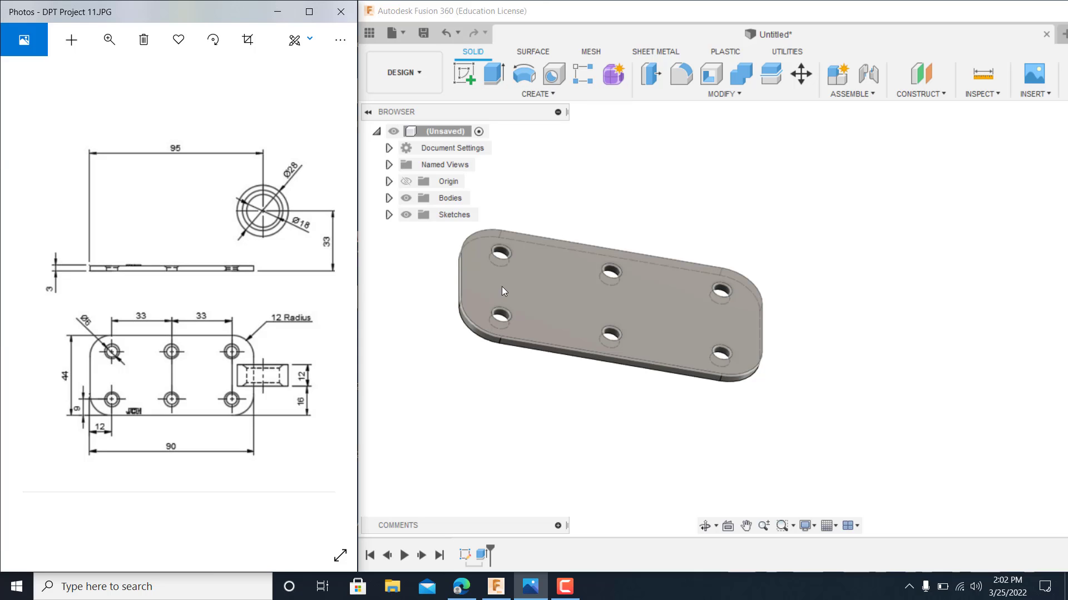
pyautogui.moveTo(775, 210); pyautogui.dragTo(753, 209, button='middle')
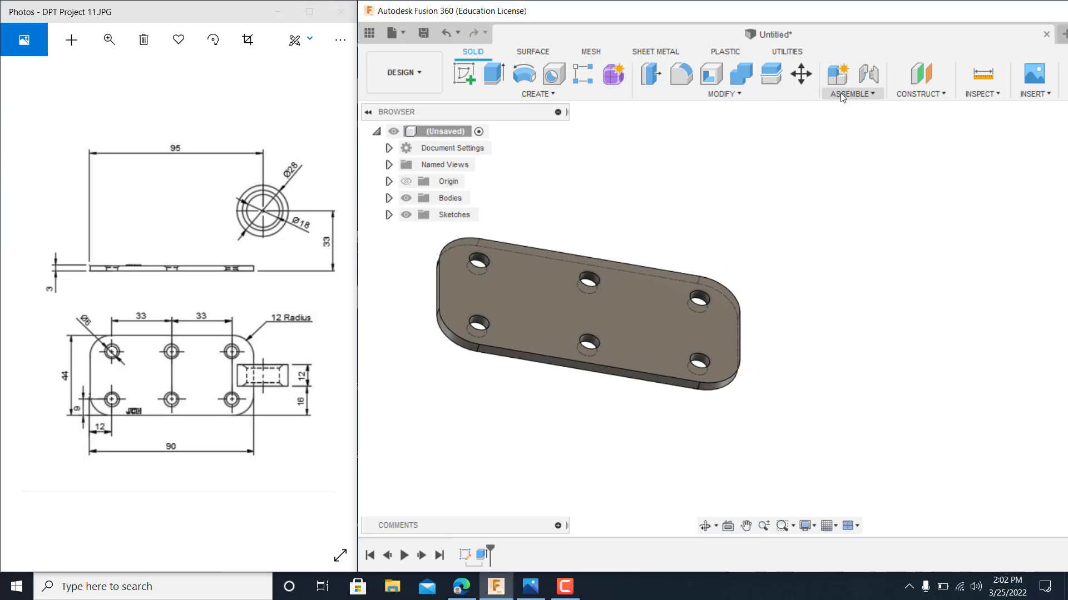
# Create a construction midplane from the plate's near and far long side faces.
pyautogui.click(933, 92)
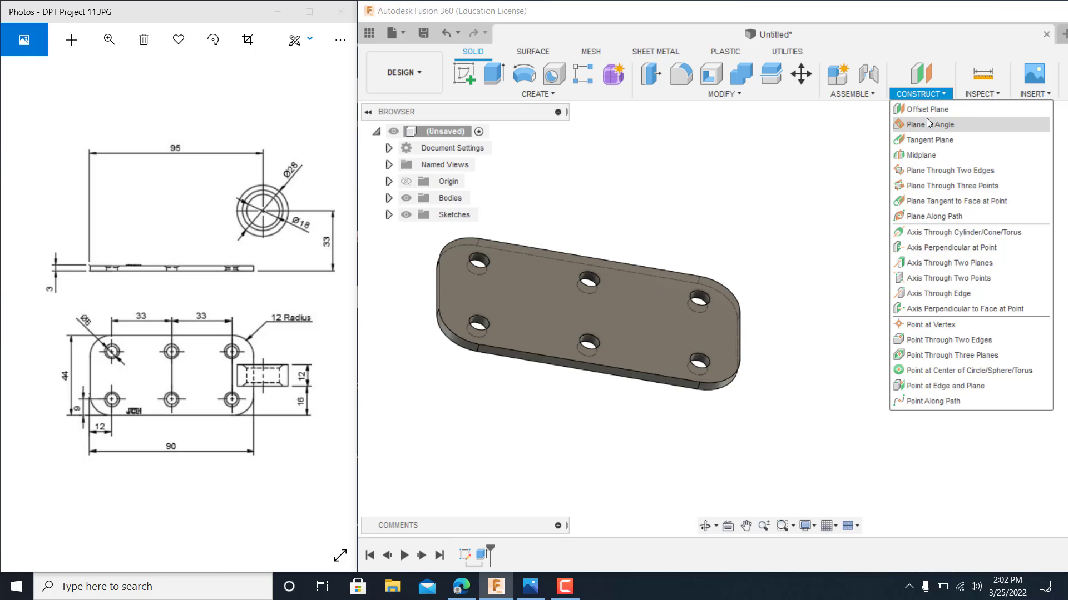
pyautogui.click(925, 155)
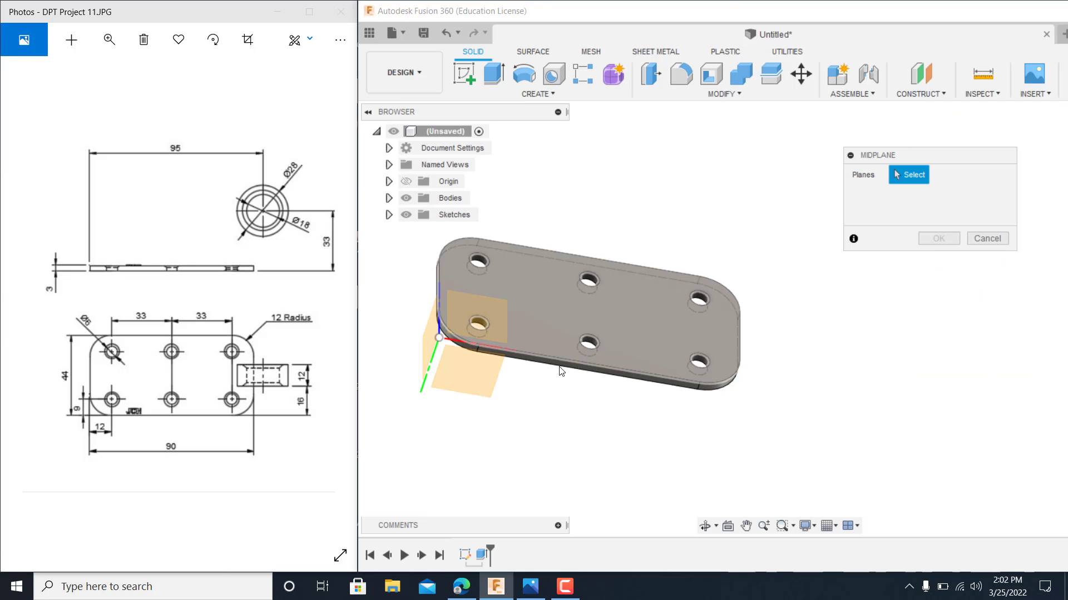
pyautogui.scroll(8, 560, 371)
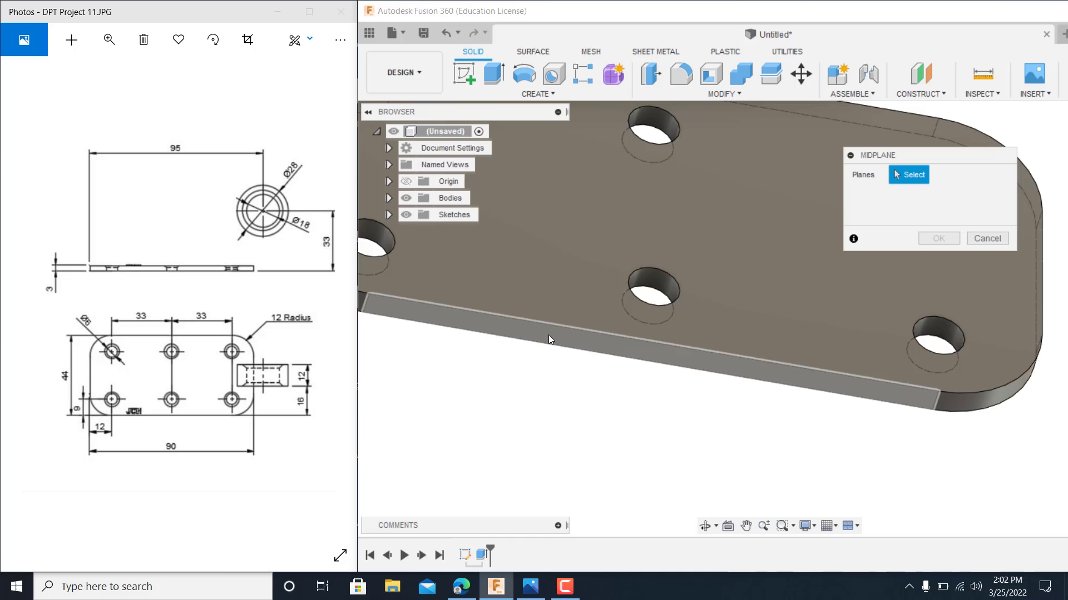
pyautogui.click(549, 335)
pyautogui.scroll(-5, 595, 418)
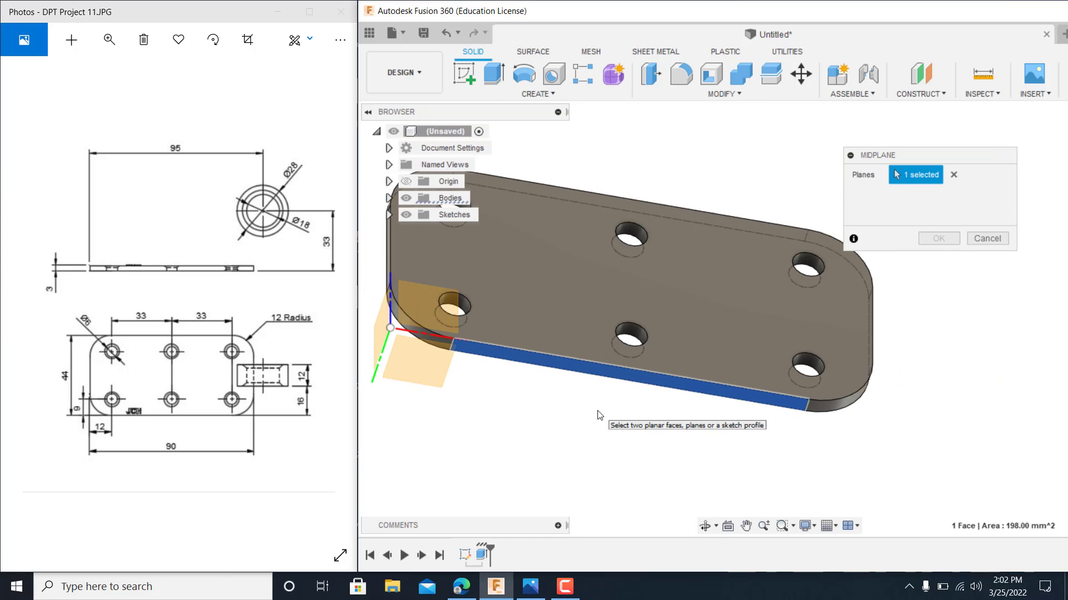
pyautogui.keyDown('shift'); pyautogui.moveTo(599, 415); pyautogui.dragTo(623, 308, button='middle'); pyautogui.keyUp('shift')
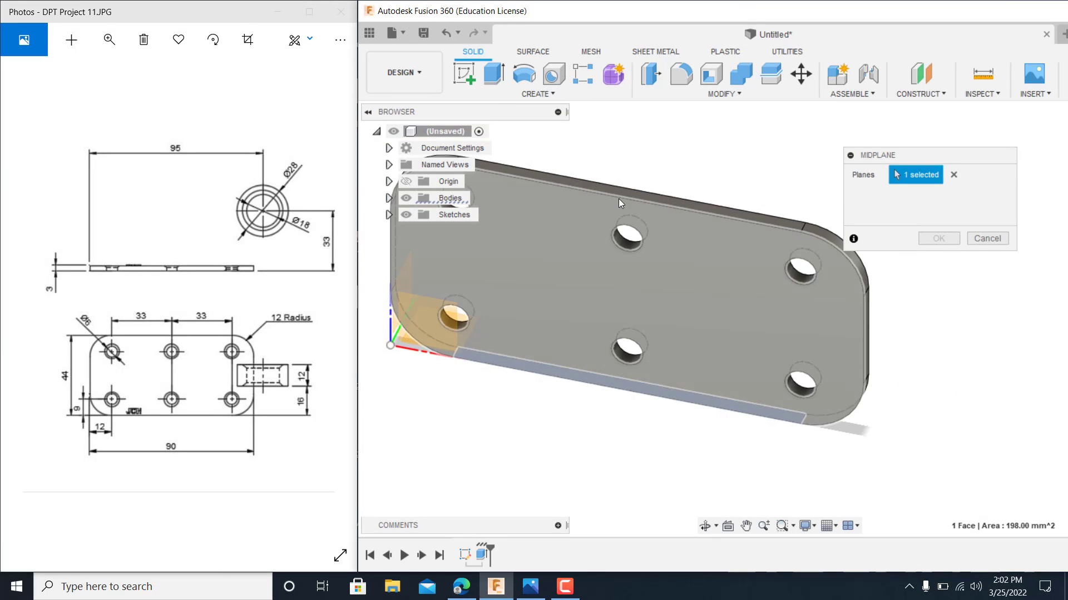
pyautogui.scroll(3, 621, 198)
pyautogui.click(622, 189)
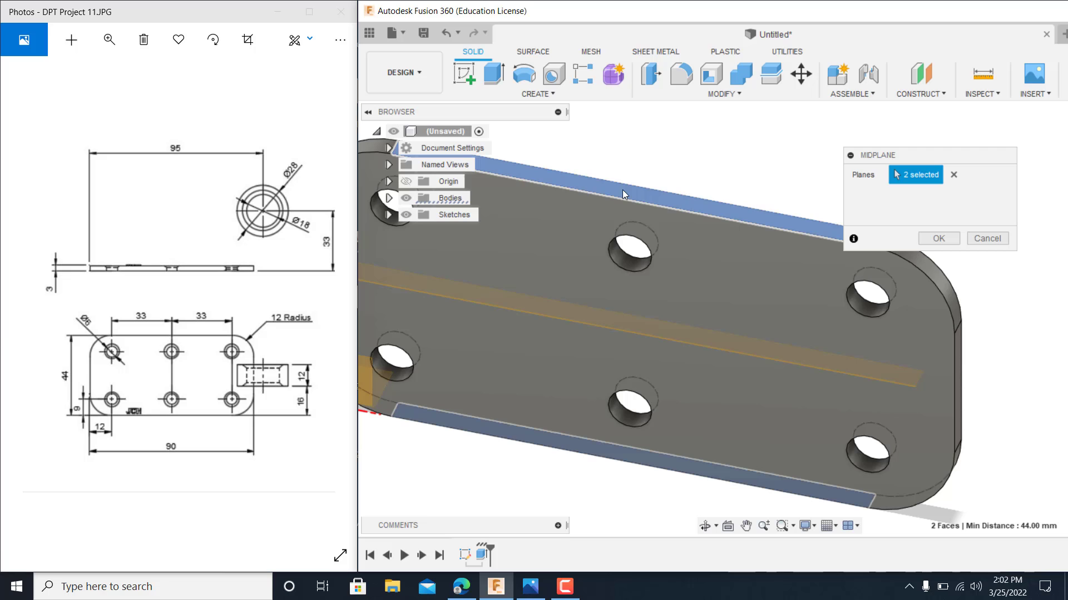
pyautogui.click(937, 237)
pyautogui.moveTo(763, 358)
pyautogui.keyDown('shift'); pyautogui.mouseDown(button='middle')
pyautogui.moveTo(729, 332)
pyautogui.moveTo(712, 251)
pyautogui.mouseUp(button='middle'); pyautogui.keyUp('shift')
pyautogui.scroll(-3, 729, 332)
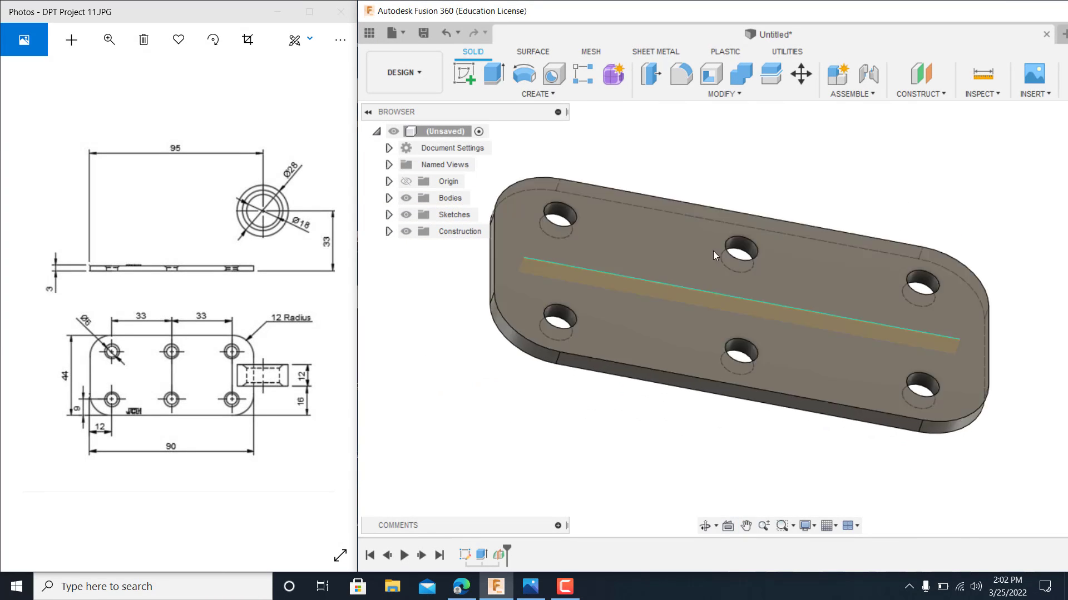
# Start a new sketch on the midplane and pan the view above the plate.
pyautogui.click(464, 73)
pyautogui.scroll(2, 531, 261)
pyautogui.click(531, 258)
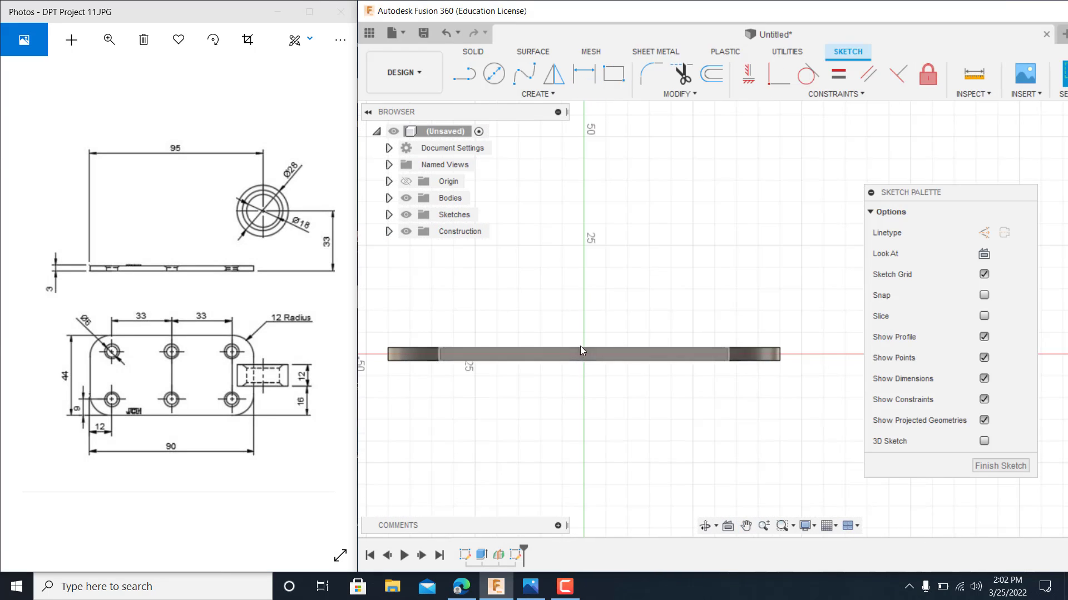
pyautogui.moveTo(663, 237); pyautogui.dragTo(622, 248, button='middle')
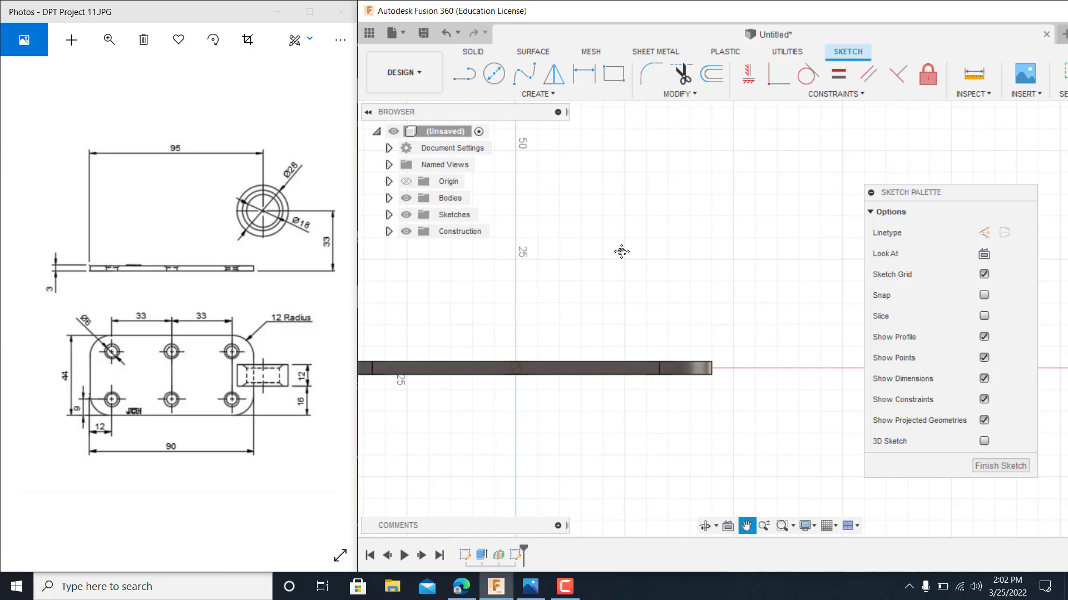
pyautogui.moveTo(728, 270); pyautogui.dragTo(705, 287, button='middle')
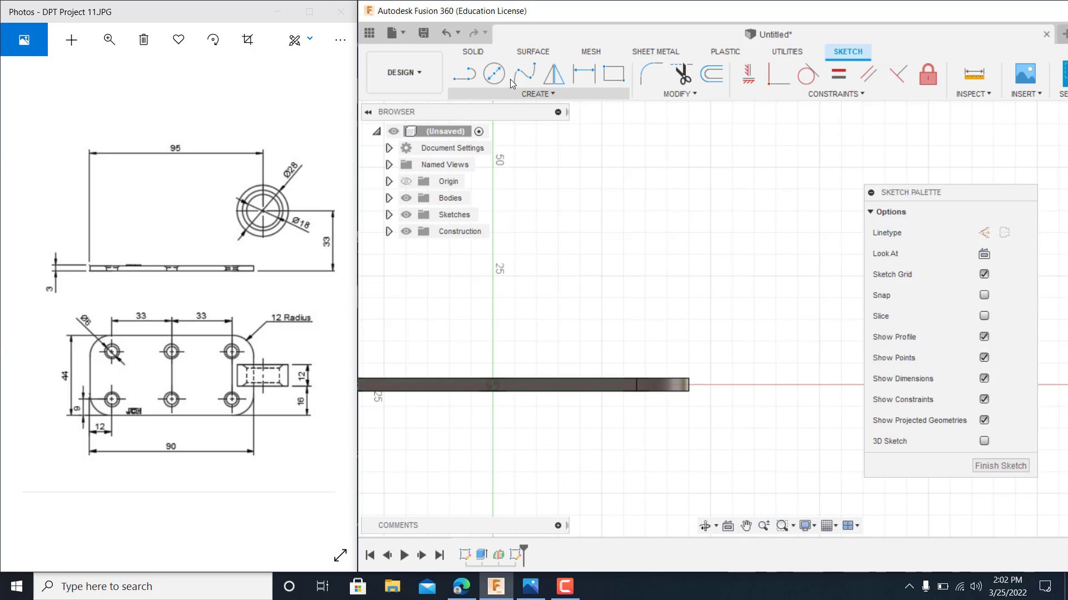
# Draw a Ø28 mm bushing circle above the plate.
pyautogui.click(494, 74)
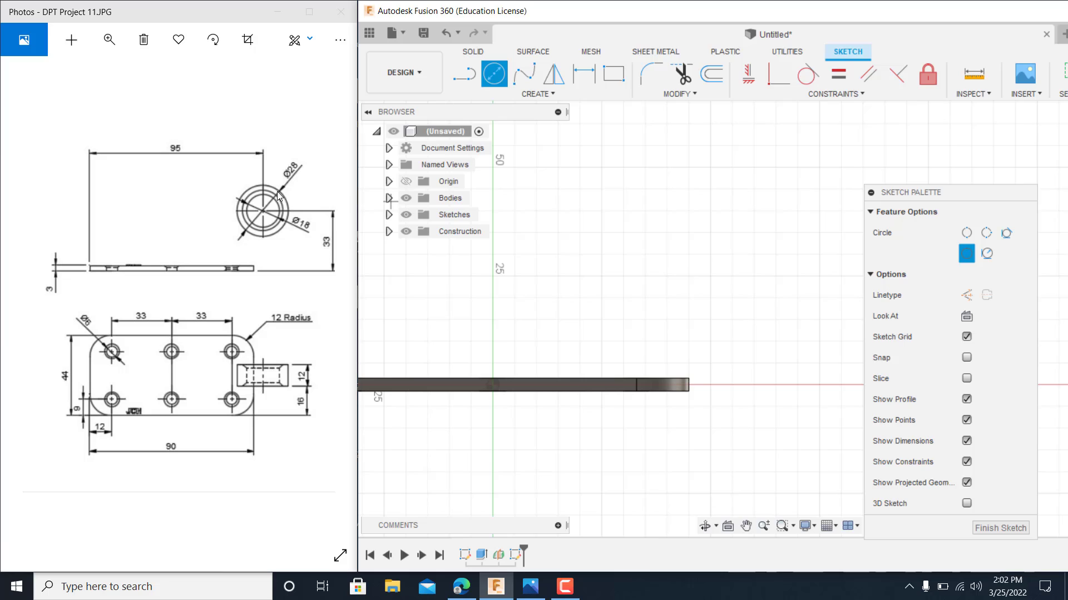
pyautogui.click(709, 226)
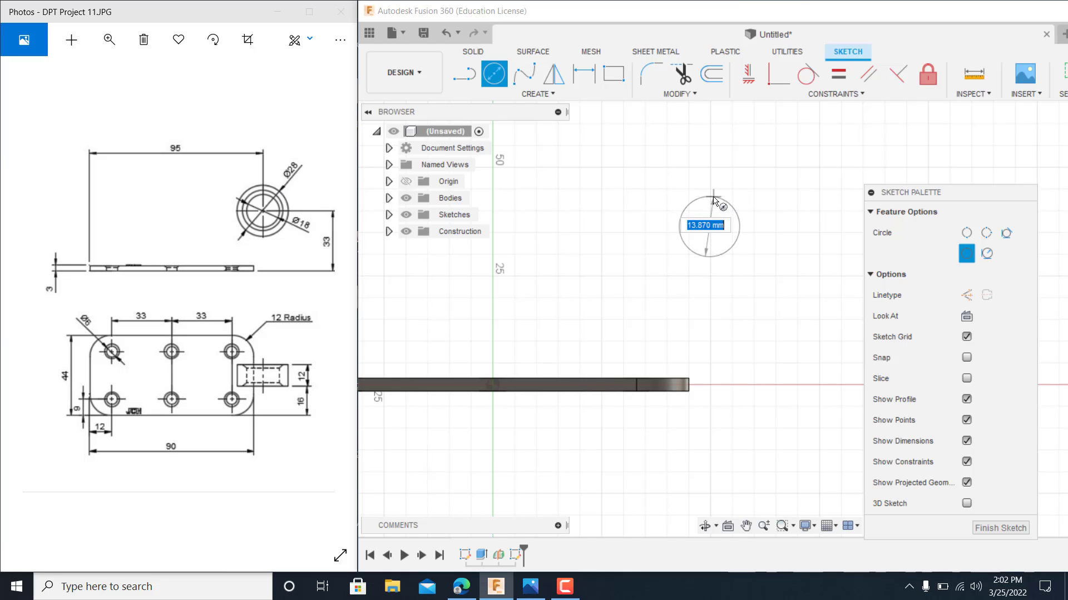
pyautogui.write('28')
pyautogui.press('Return')
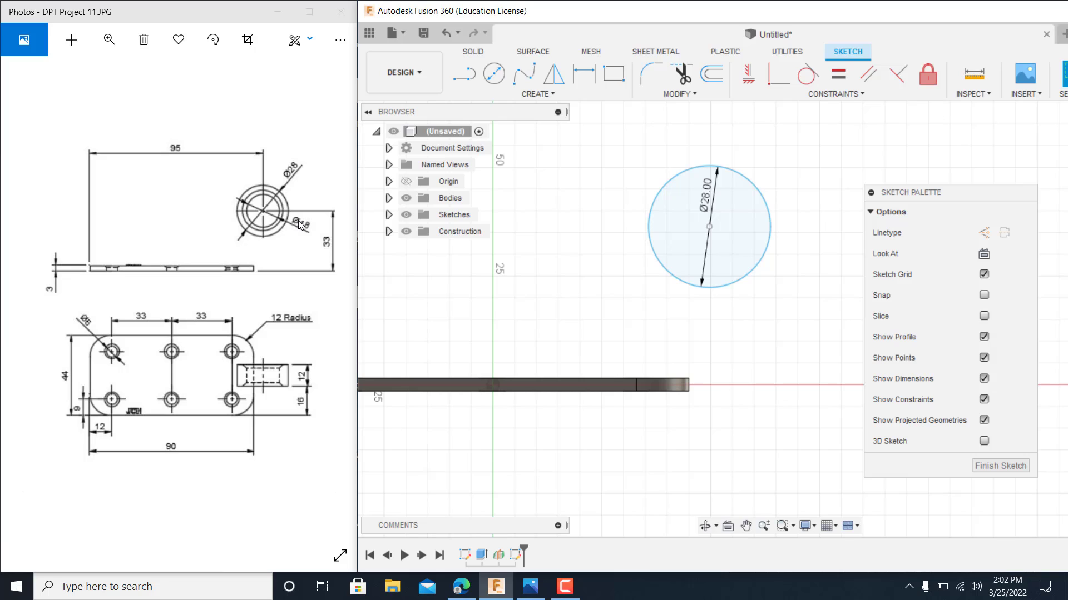
# Add a concentric Ø18 mm bore circle at the Ø28 circle's centre.
pyautogui.click(494, 74)
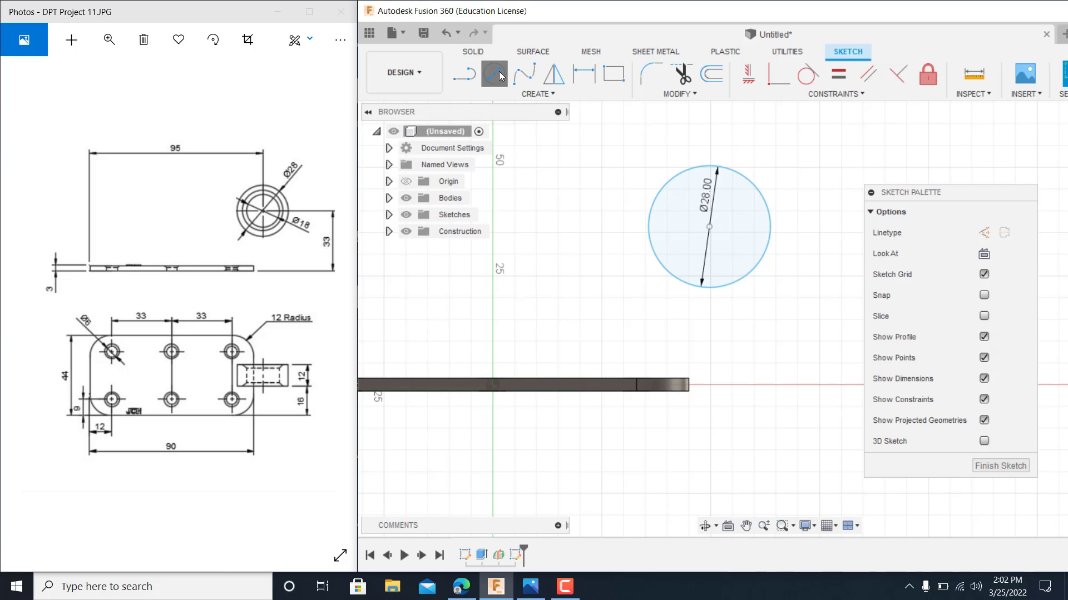
pyautogui.click(710, 226)
pyautogui.write('18')
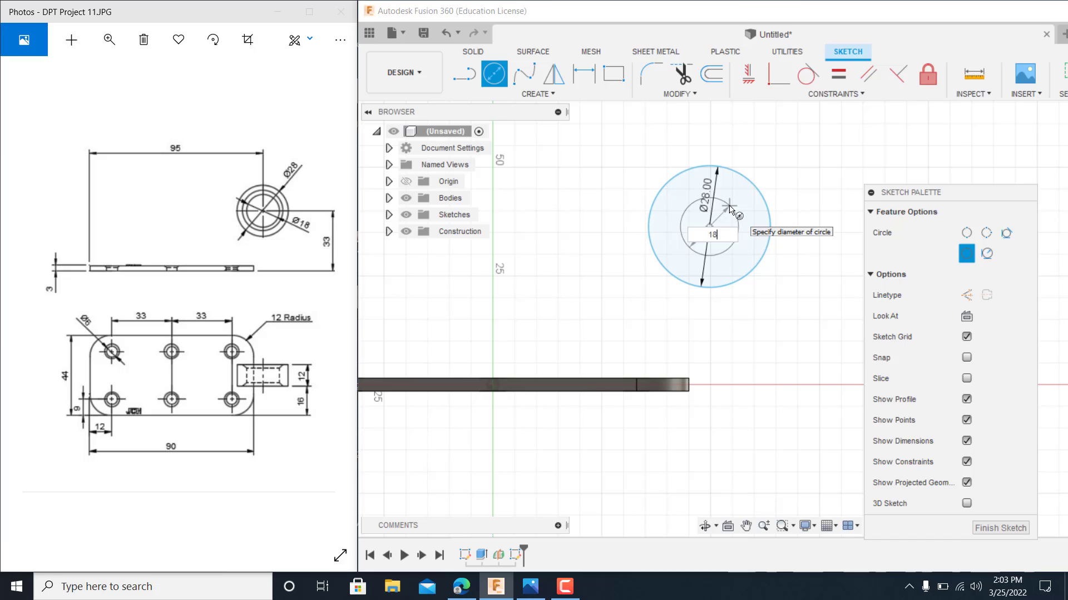
pyautogui.press('Return')
pyautogui.press('Escape')
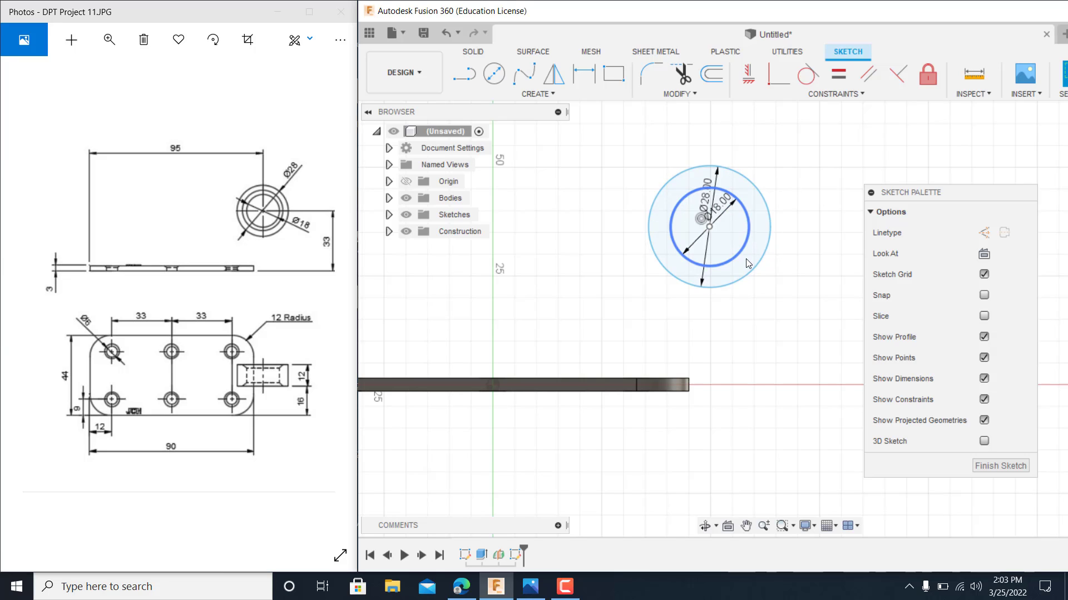
pyautogui.scroll(-3, 746, 265)
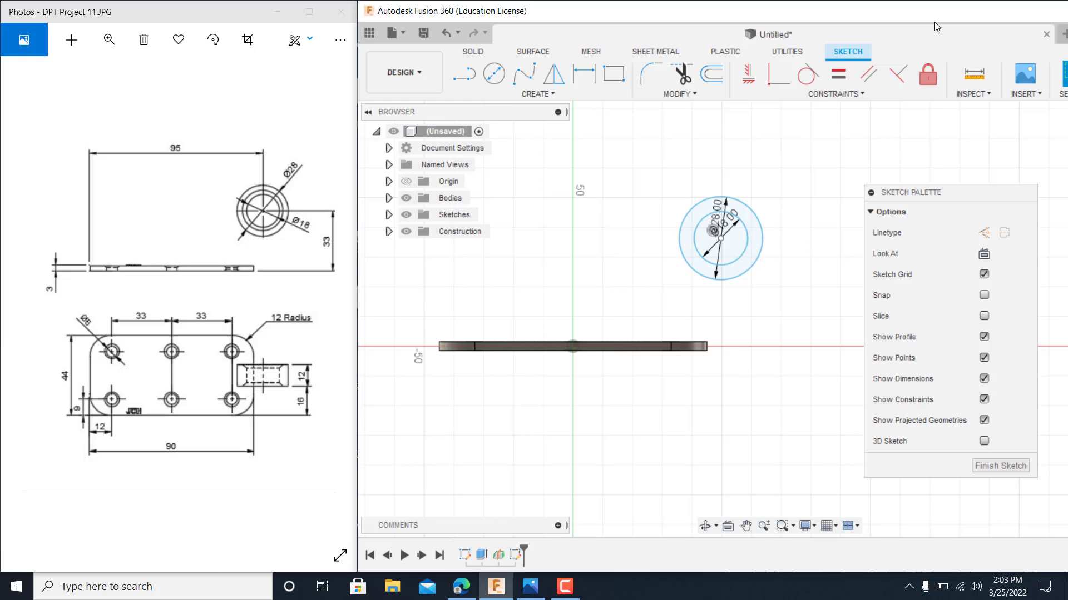
pyautogui.moveTo(934, 21); pyautogui.dragTo(785, 22)
pyautogui.click(991, 72)
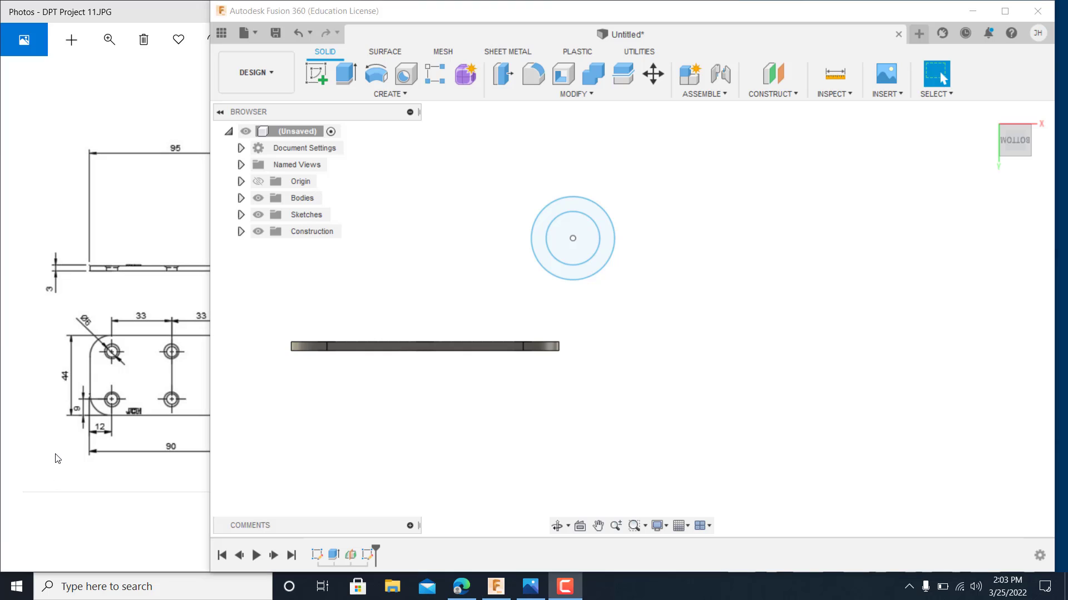
pyautogui.doubleClick(366, 556)
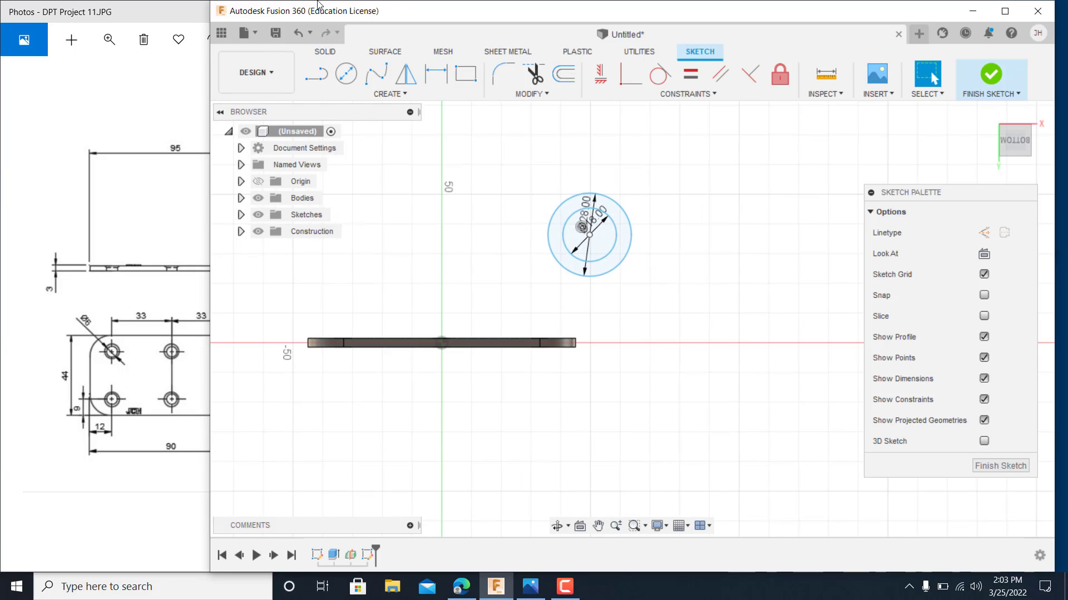
pyautogui.moveTo(396, 14); pyautogui.dragTo(561, 32)
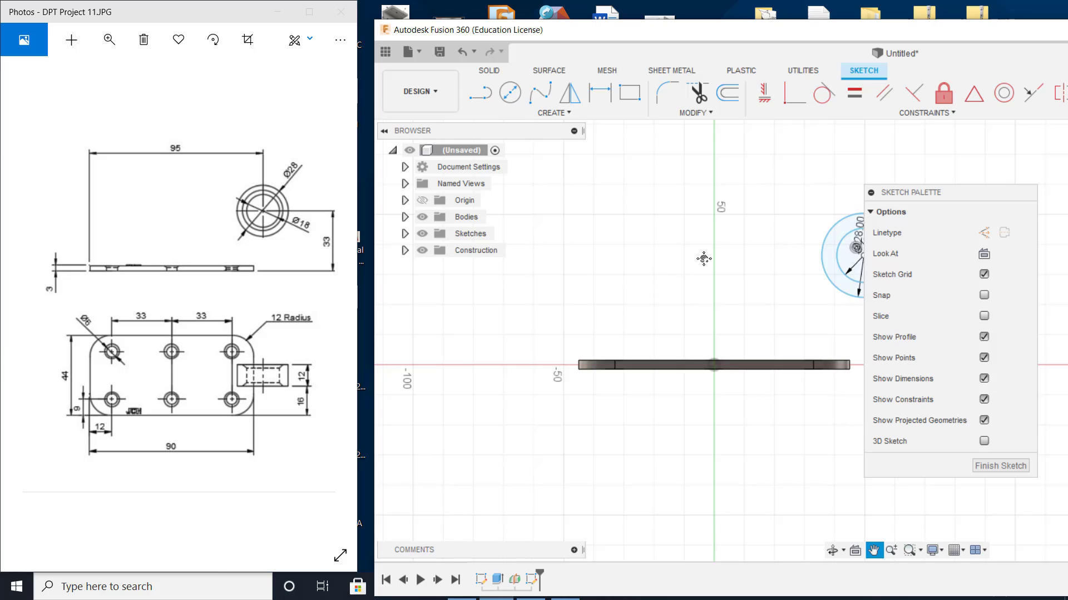
# Dimension the bushing circles 95 mm horizontally from the plate's left end.
pyautogui.moveTo(705, 255); pyautogui.dragTo(630, 269, button='middle')
pyautogui.click(609, 98)
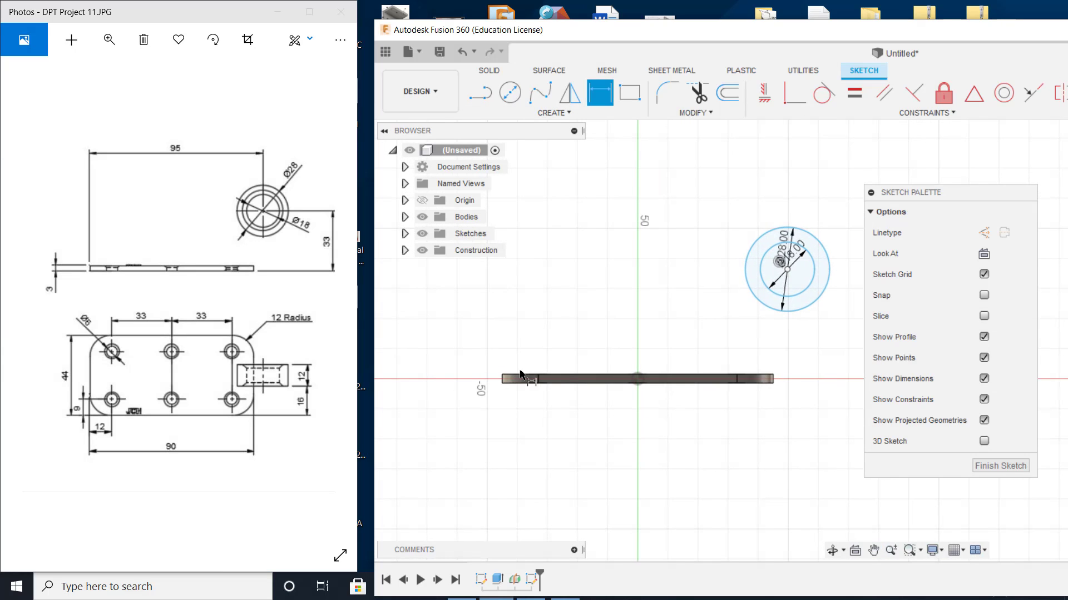
pyautogui.scroll(2, 499, 385)
pyautogui.scroll(-2, 506, 374)
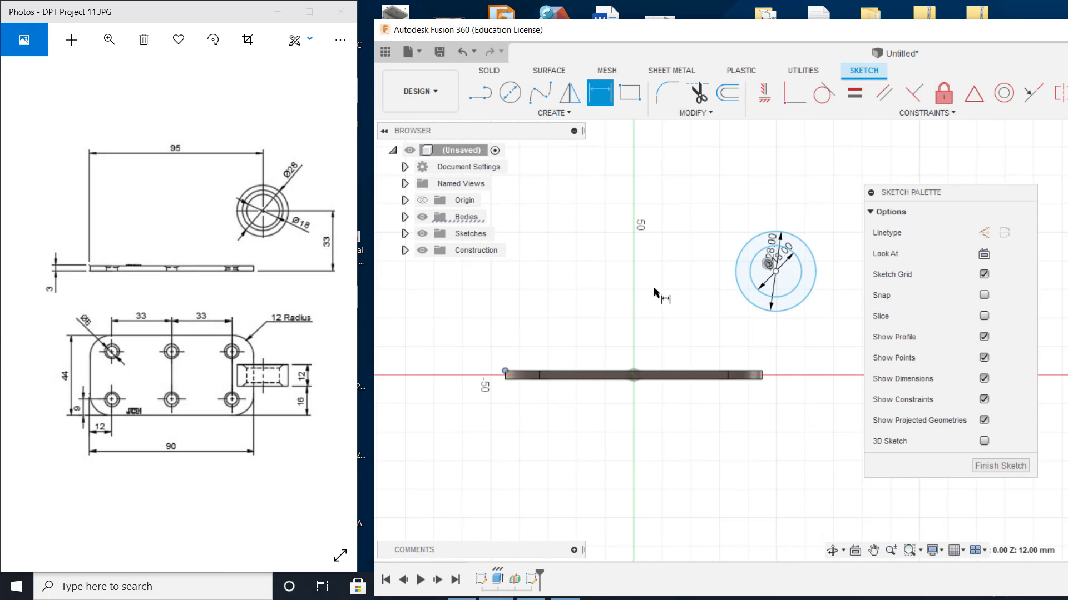
pyautogui.click(791, 299)
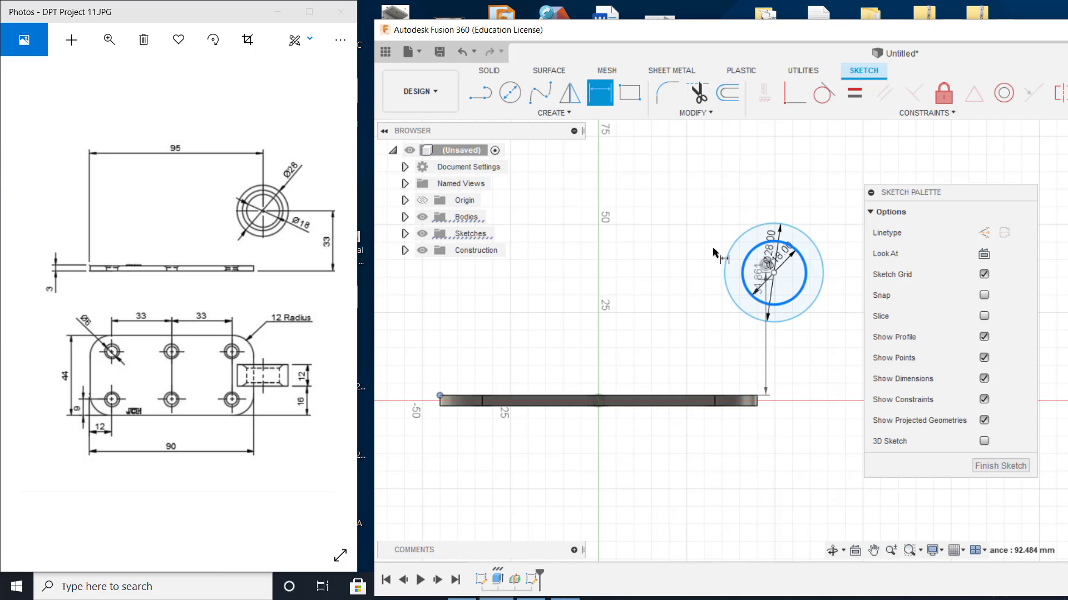
pyautogui.moveTo(670, 241); pyautogui.dragTo(648, 293, button='middle')
pyautogui.click(634, 269)
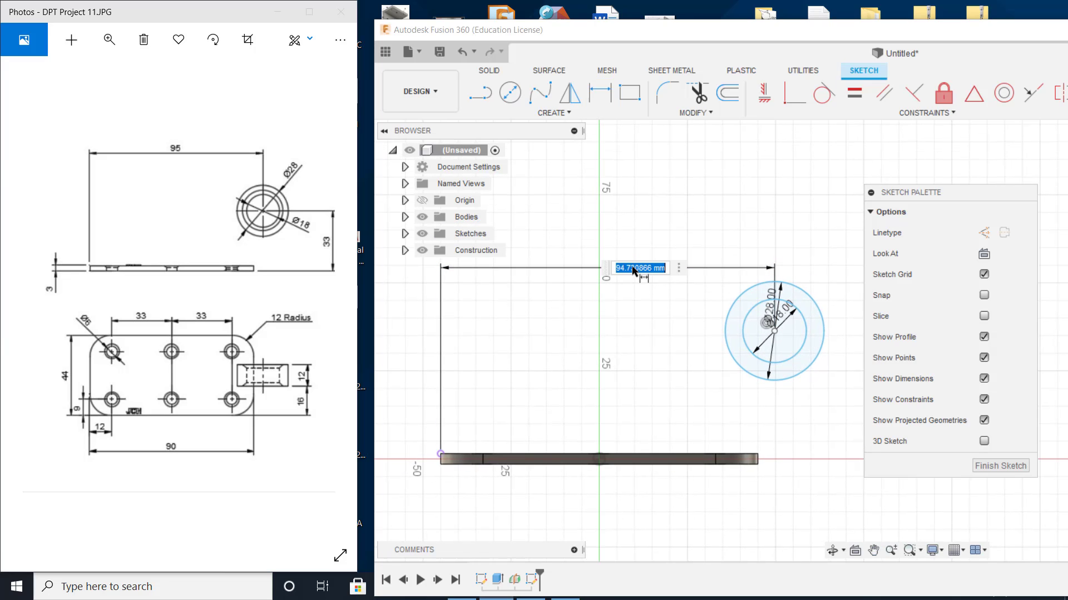
pyautogui.write('95')
pyautogui.press('Return')
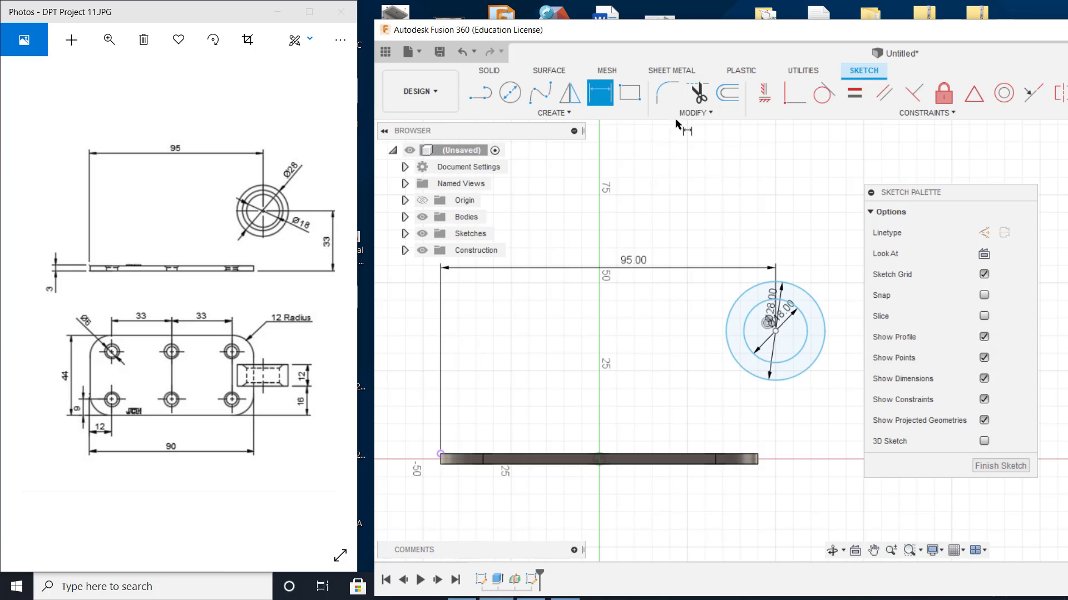
# Dimension the outer circle 33 mm vertically above the plate's right endpoint.
pyautogui.click(611, 93)
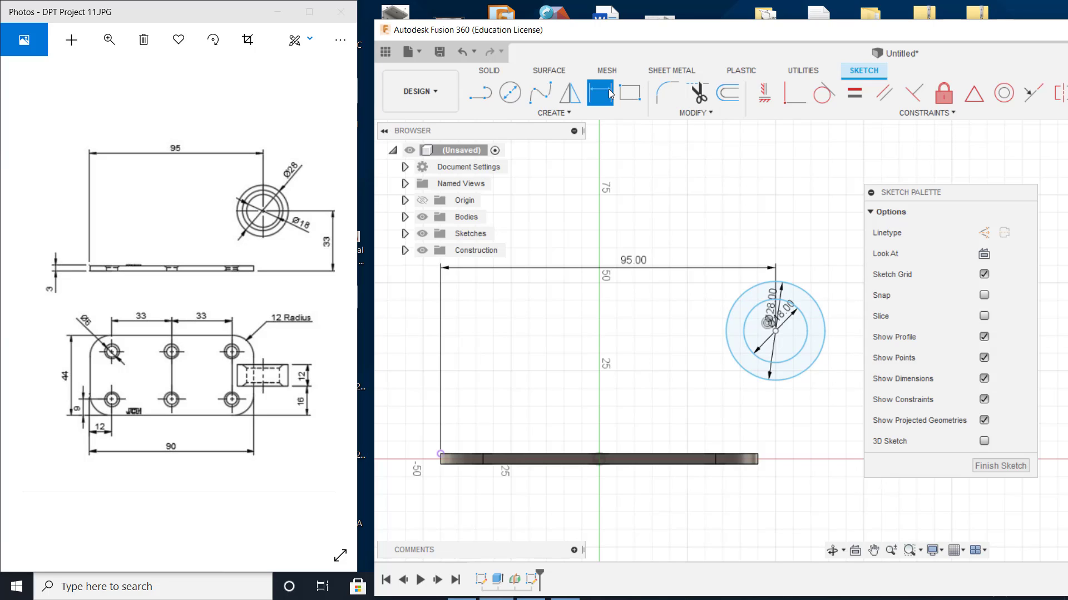
pyautogui.click(757, 465)
pyautogui.click(796, 378)
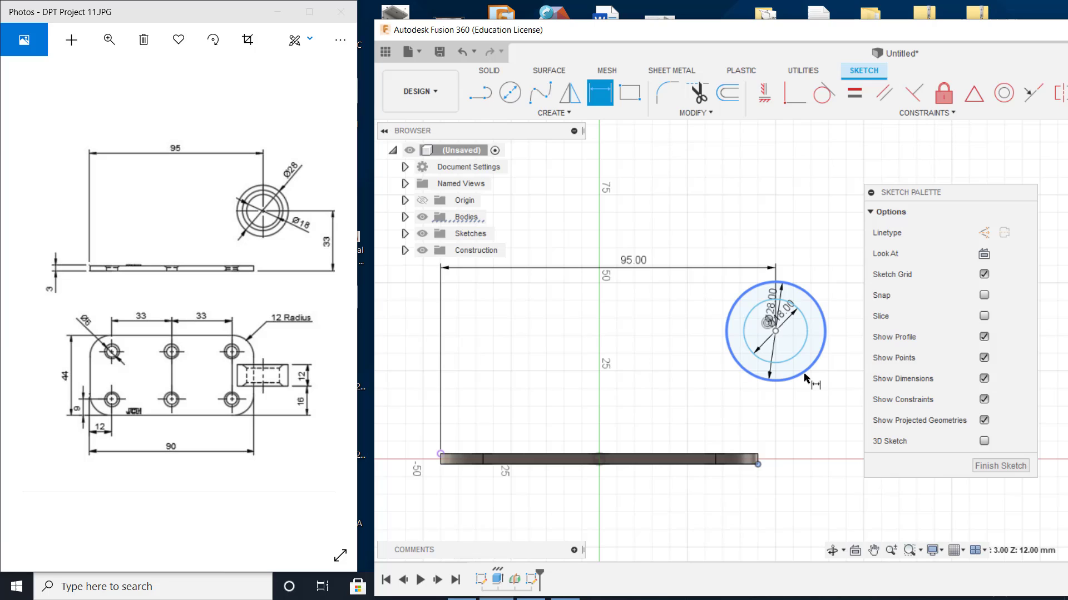
pyautogui.click(702, 384)
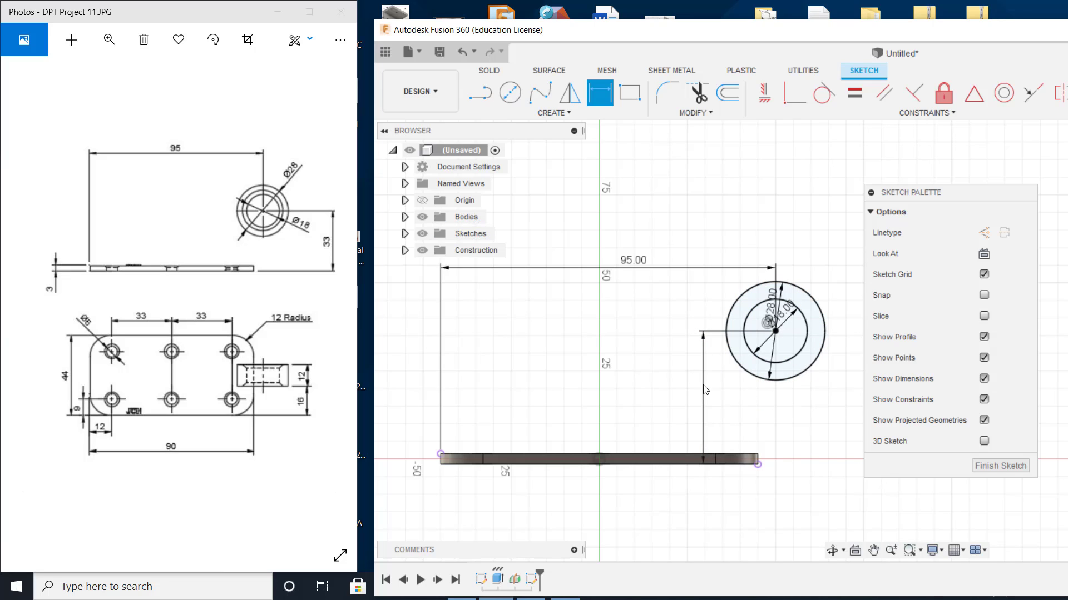
pyautogui.write('33')
pyautogui.press('Return')
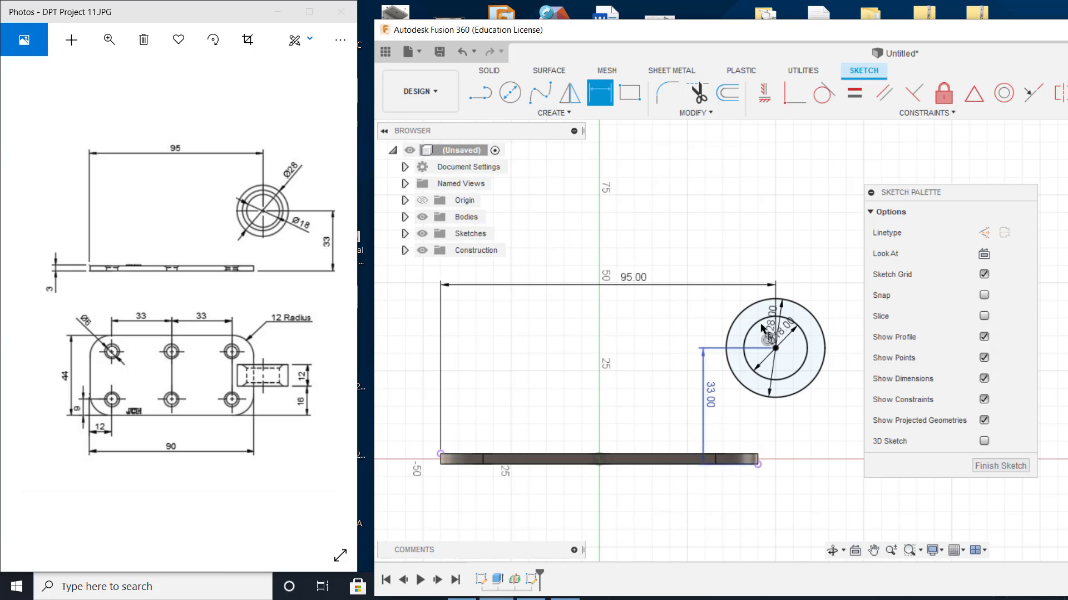
pyautogui.moveTo(791, 31); pyautogui.dragTo(583, 37)
pyautogui.moveTo(785, 45)
pyautogui.mouseDown()
pyautogui.moveTo(570, 30)
pyautogui.moveTo(638, 53)
pyautogui.moveTo(753, 5)
pyautogui.moveTo(812, 3)
pyautogui.mouseUp()
# Finish the sketch and extrude the ring profile between the circles with Two Sides direction.
pyautogui.click(948, 106)
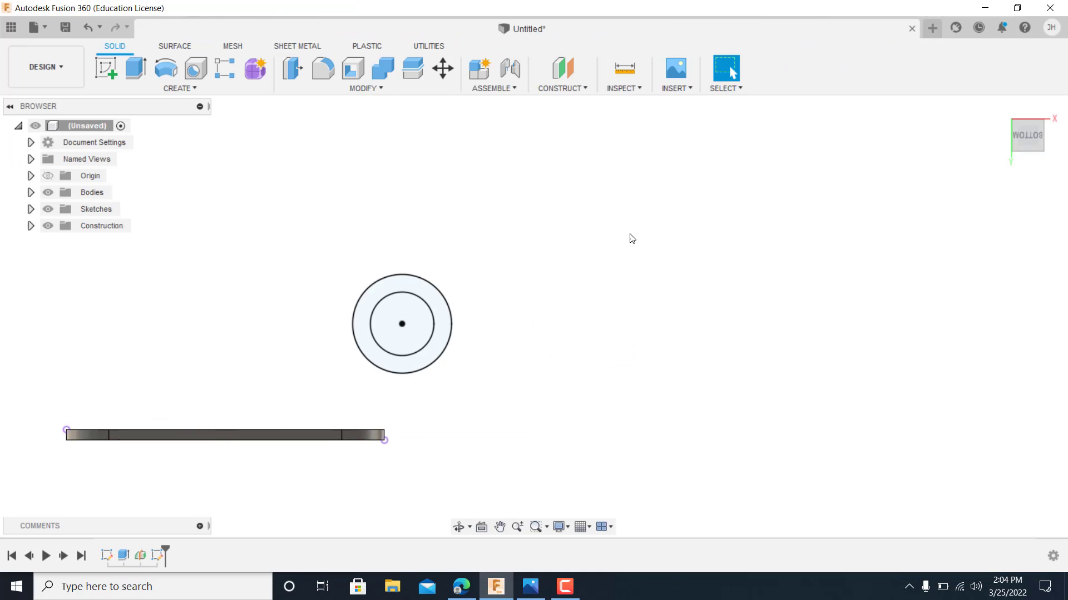
pyautogui.keyDown('shift'); pyautogui.moveTo(675, 249); pyautogui.dragTo(621, 277, button='middle'); pyautogui.keyUp('shift')
pyautogui.click(136, 68)
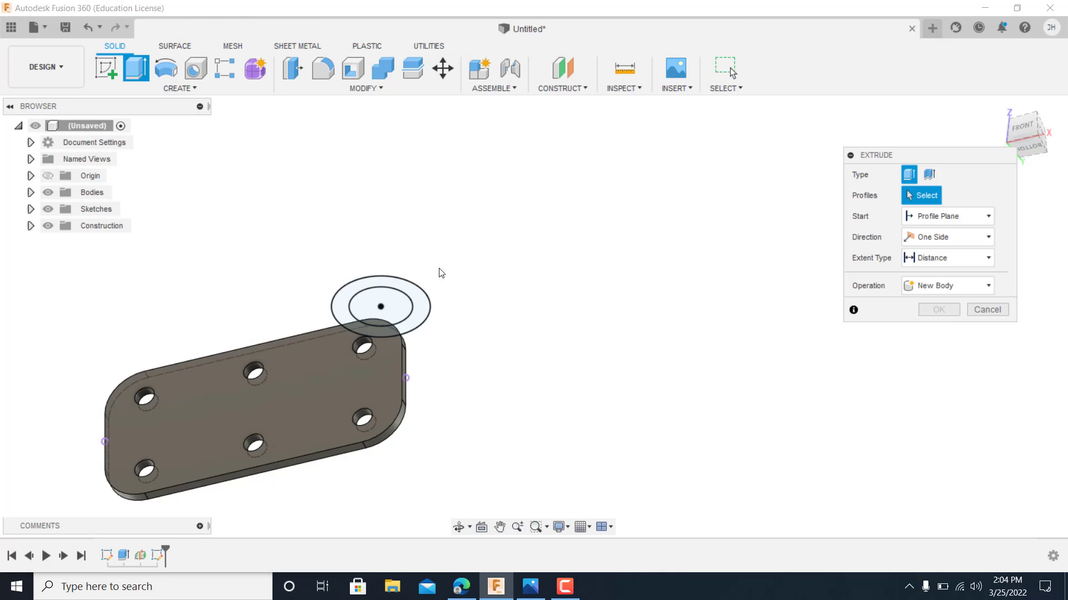
pyautogui.click(419, 301)
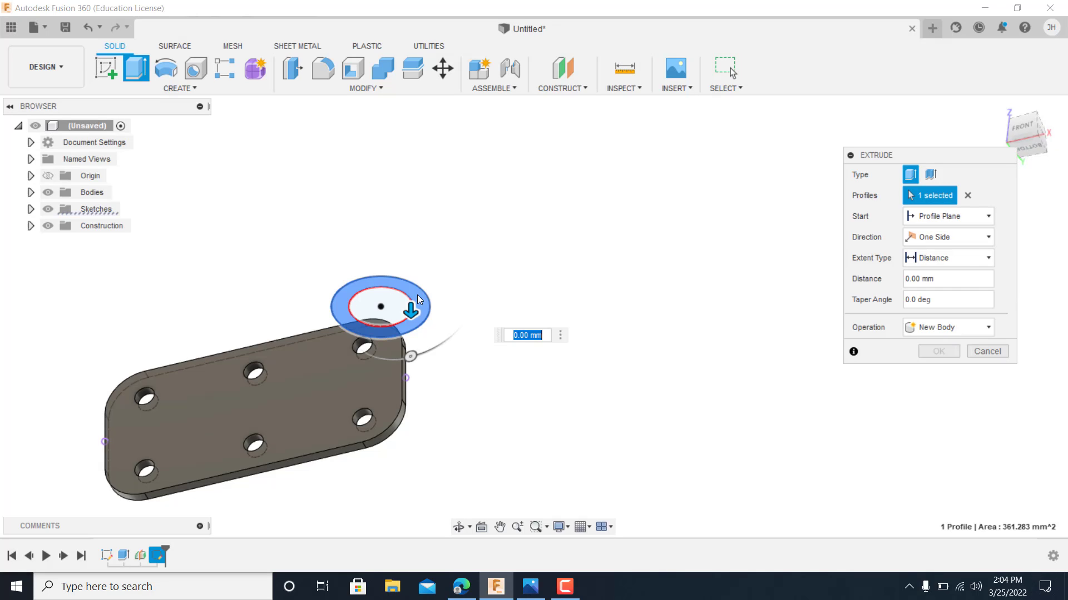
pyautogui.click(966, 240)
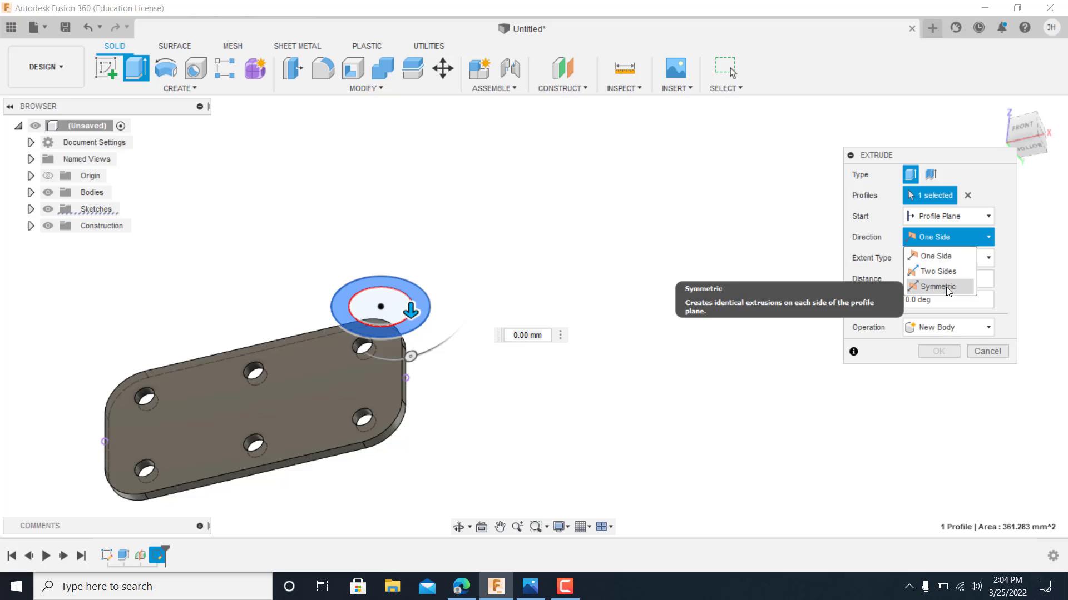
pyautogui.click(940, 272)
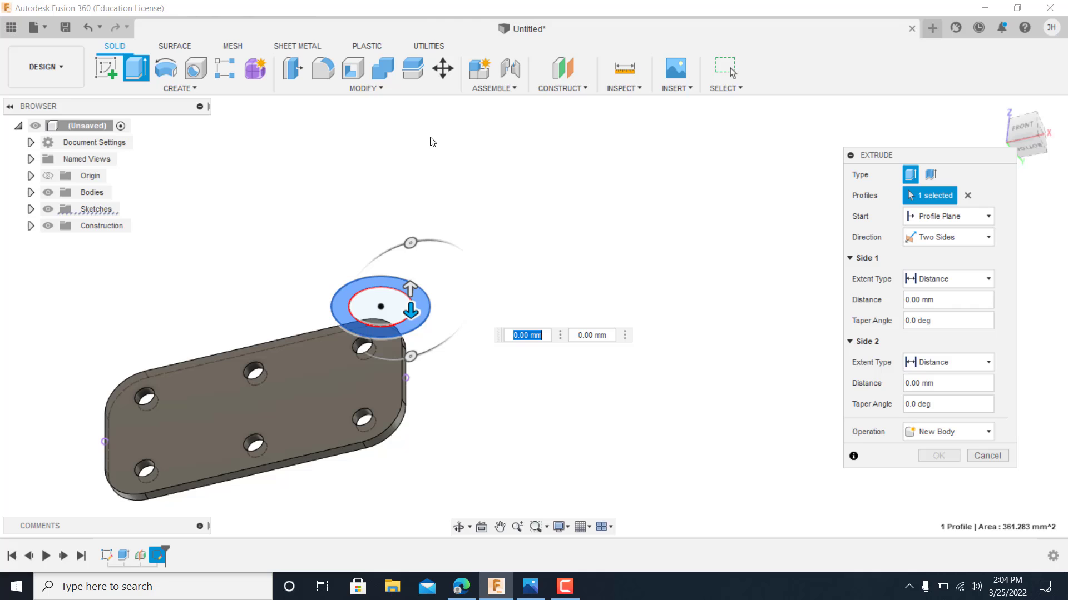
# Set both Side 1 and Side 2 extrusion distances to 6 mm and confirm the bushing extrusion.
pyautogui.doubleClick(410, 8)
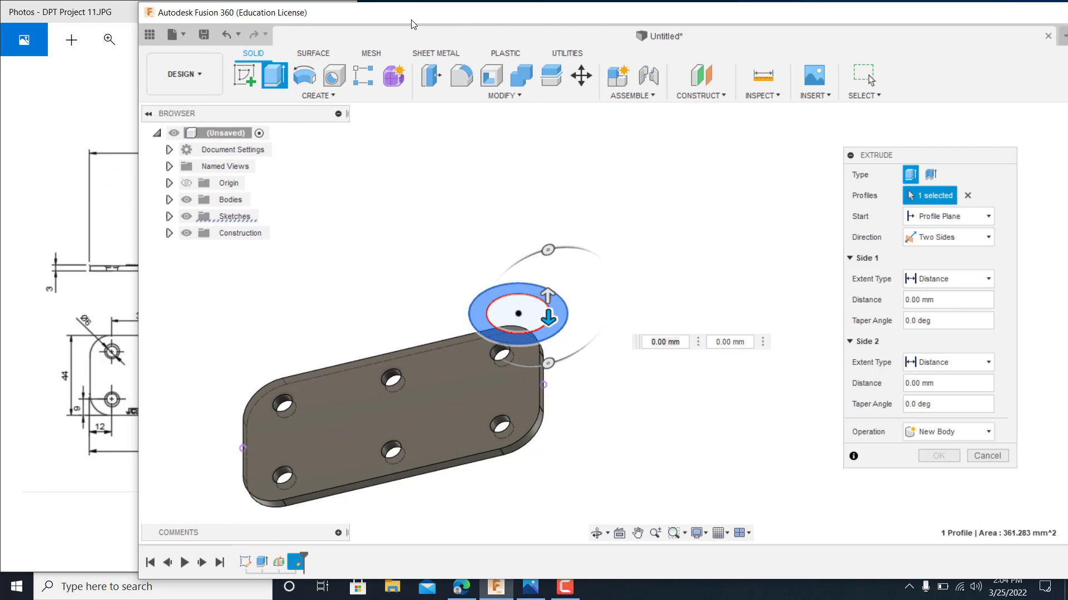
pyautogui.moveTo(412, 24)
pyautogui.mouseDown()
pyautogui.moveTo(670, 22)
pyautogui.moveTo(606, 27)
pyautogui.mouseUp()
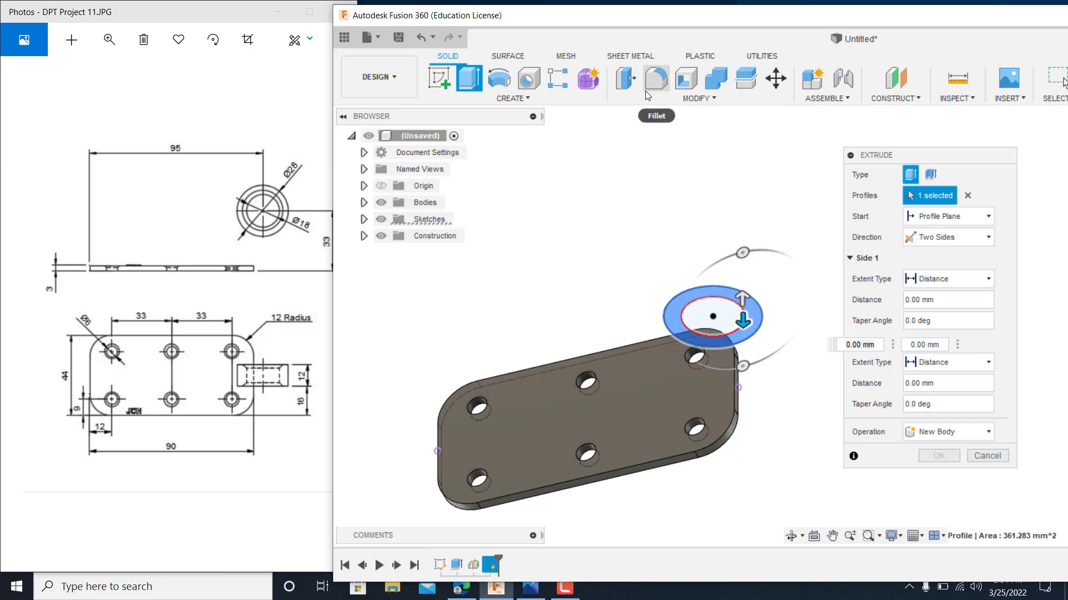
pyautogui.moveTo(679, 24)
pyautogui.mouseDown()
pyautogui.moveTo(473, 34)
pyautogui.moveTo(448, 24)
pyautogui.mouseUp()
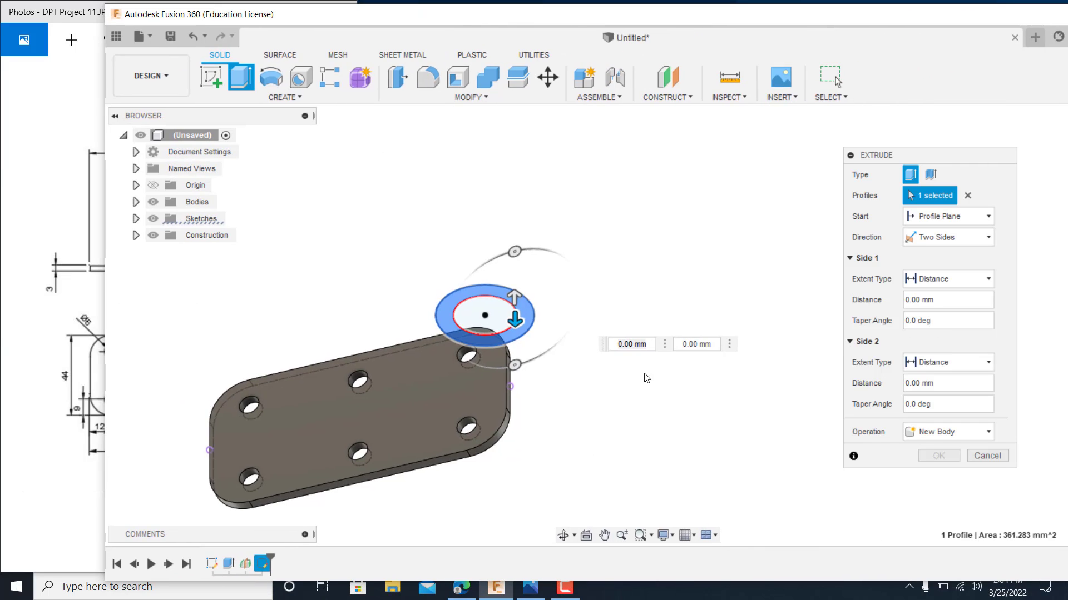
pyautogui.click(631, 345)
pyautogui.press('BackSpace')
pyautogui.press('BackSpace')
pyautogui.press('BackSpace')
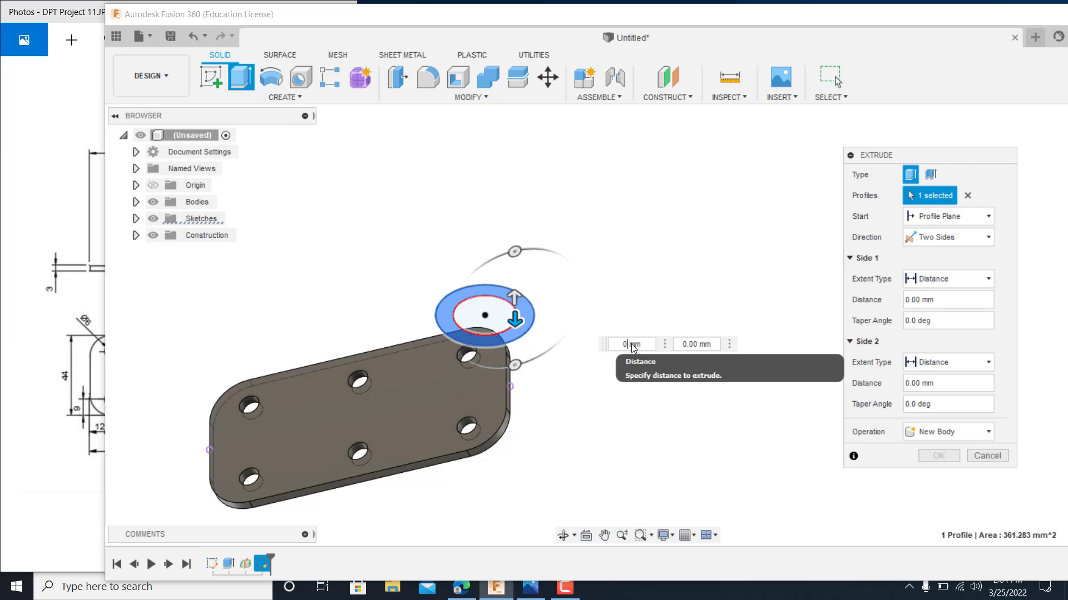
pyautogui.write('6')
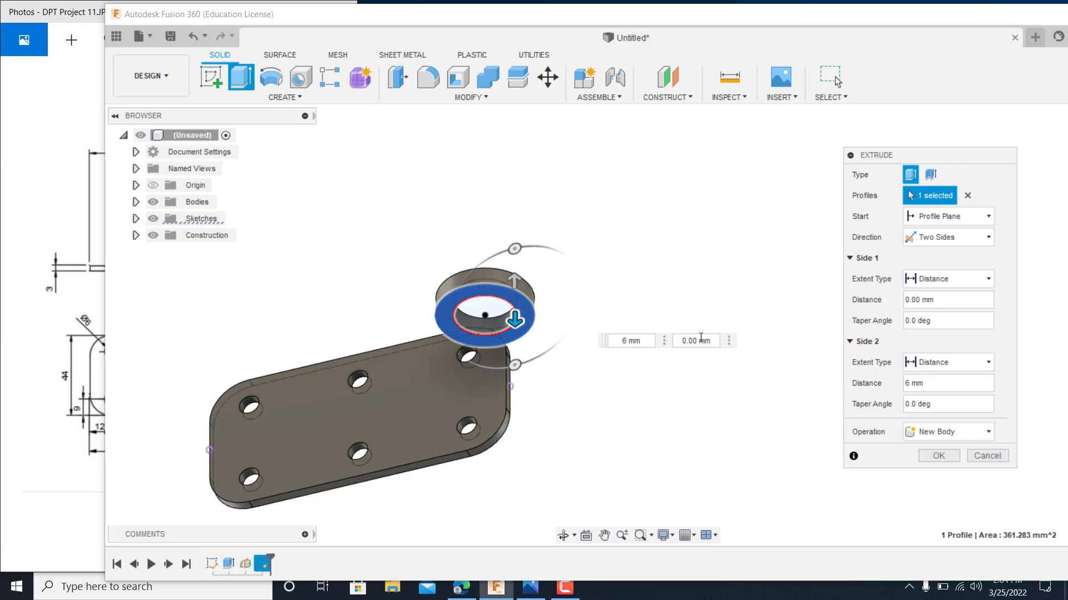
pyautogui.click(683, 341)
pyautogui.doubleClick(695, 341)
pyautogui.write('6')
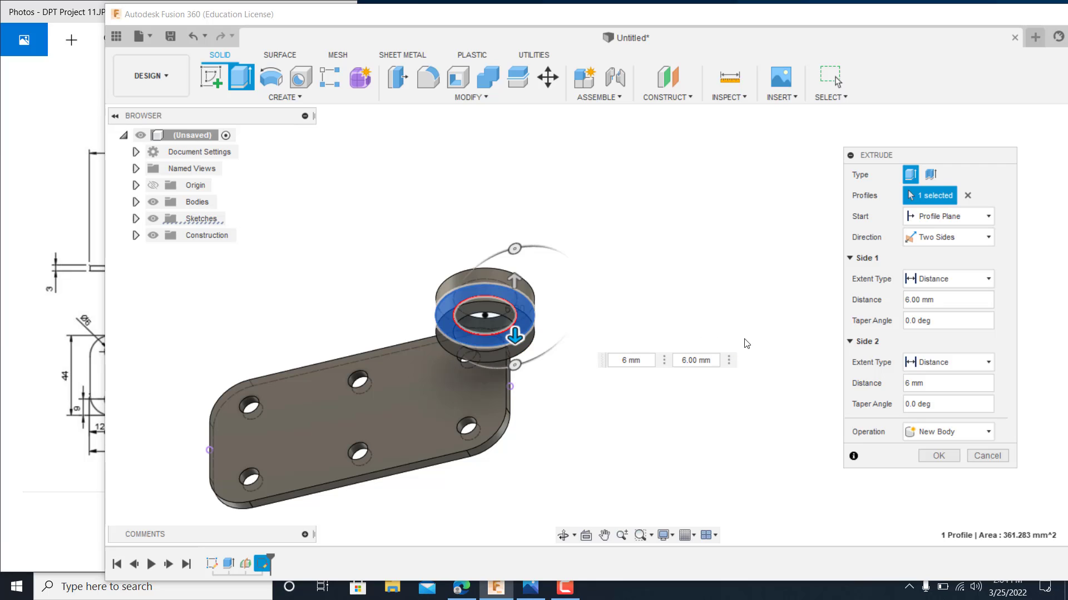
pyautogui.click(939, 457)
pyautogui.keyDown('shift'); pyautogui.moveTo(577, 338); pyautogui.dragTo(670, 278, button='middle'); pyautogui.keyUp('shift')
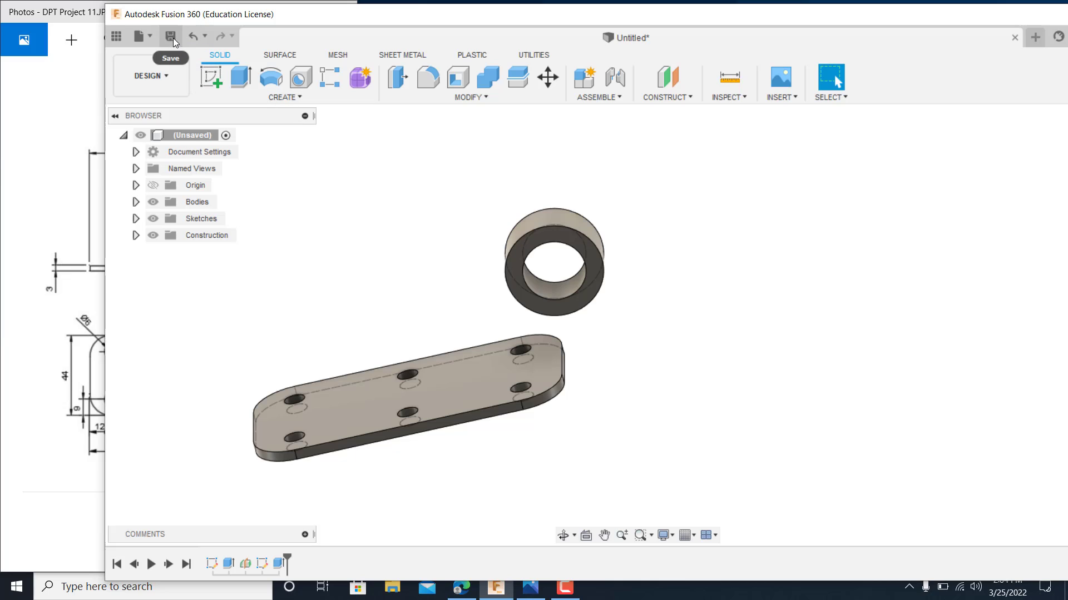
pyautogui.moveTo(462, 248); pyautogui.dragTo(519, 225, button='middle')
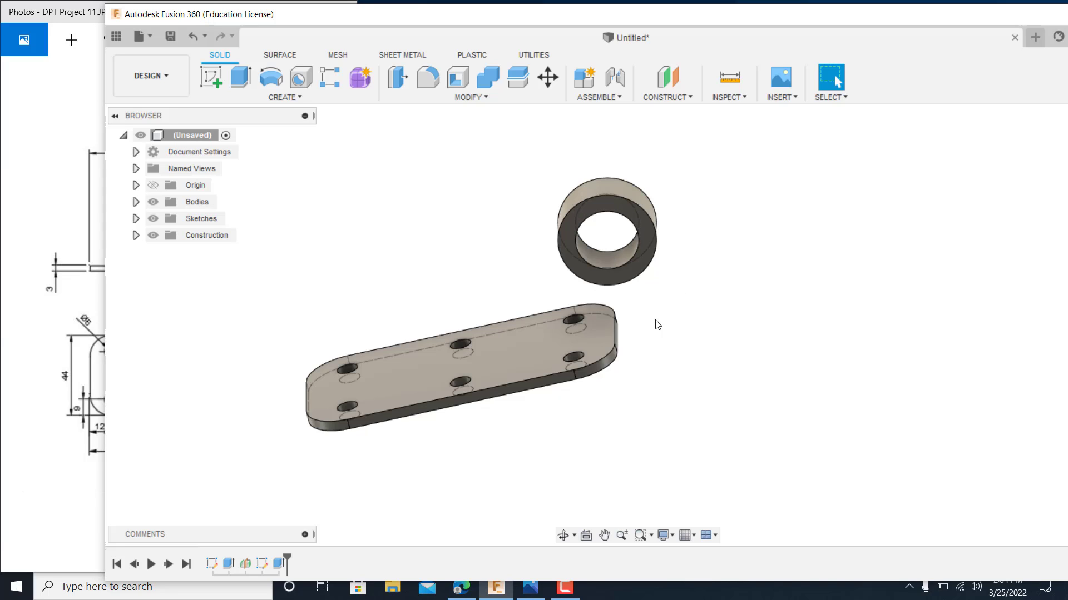
pyautogui.click(169, 37)
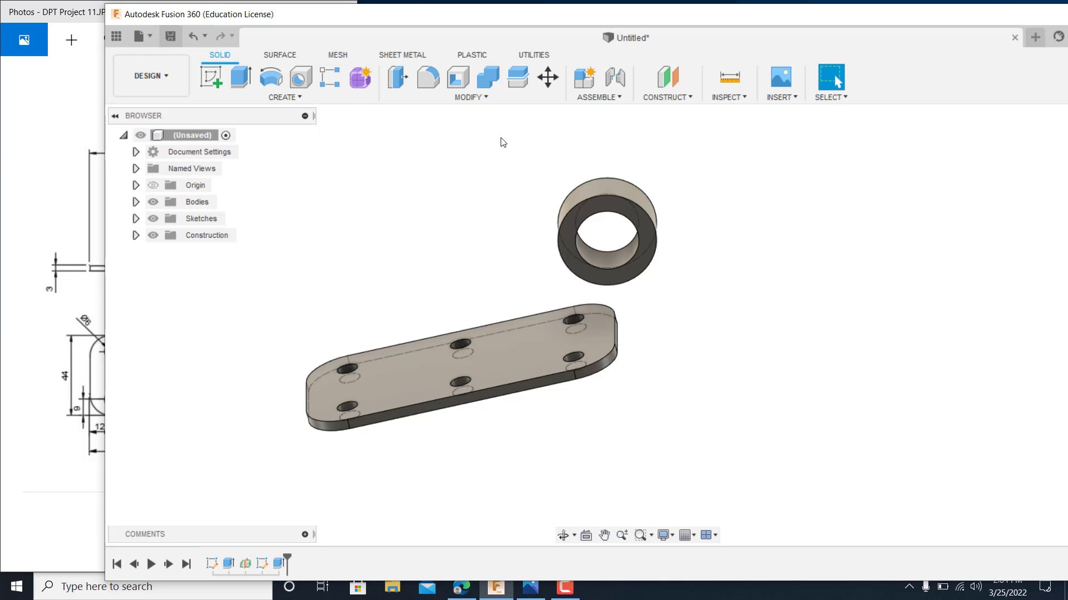